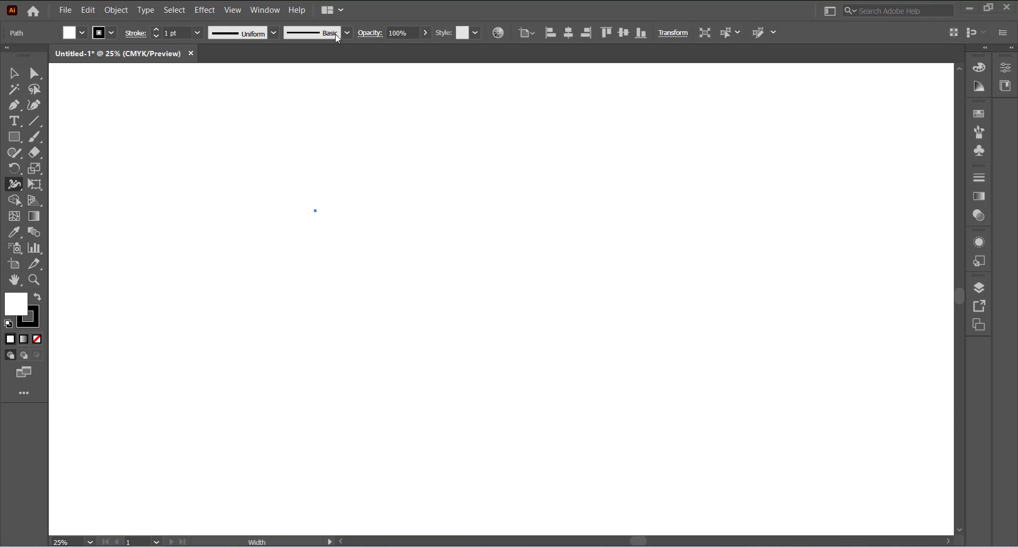
left_click(13, 73)
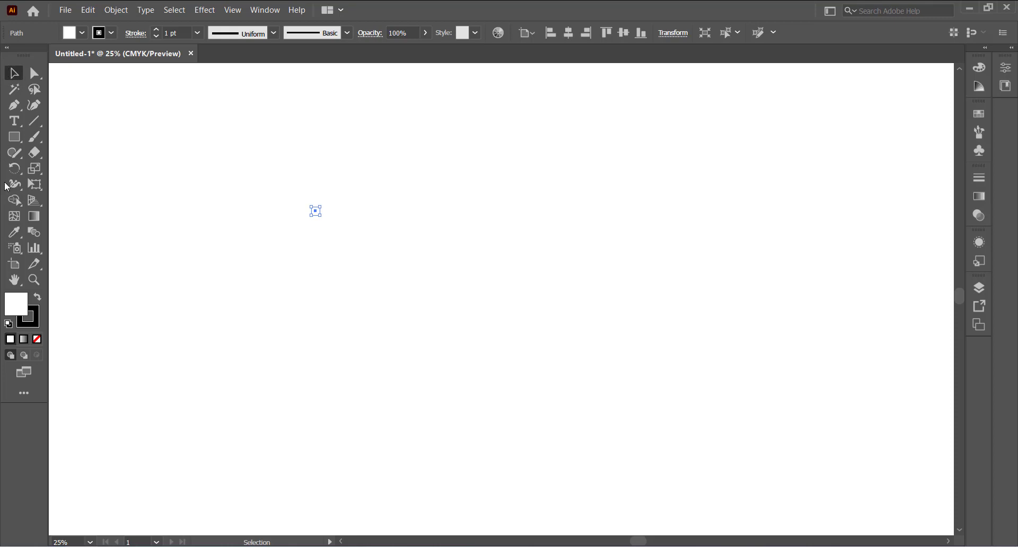
left_click(14, 191)
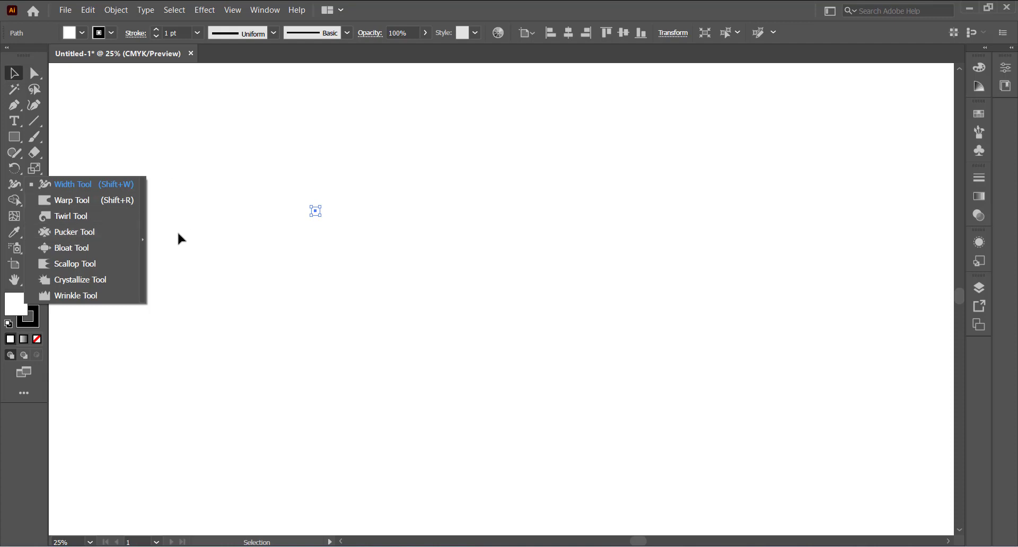
left_click(244, 169)
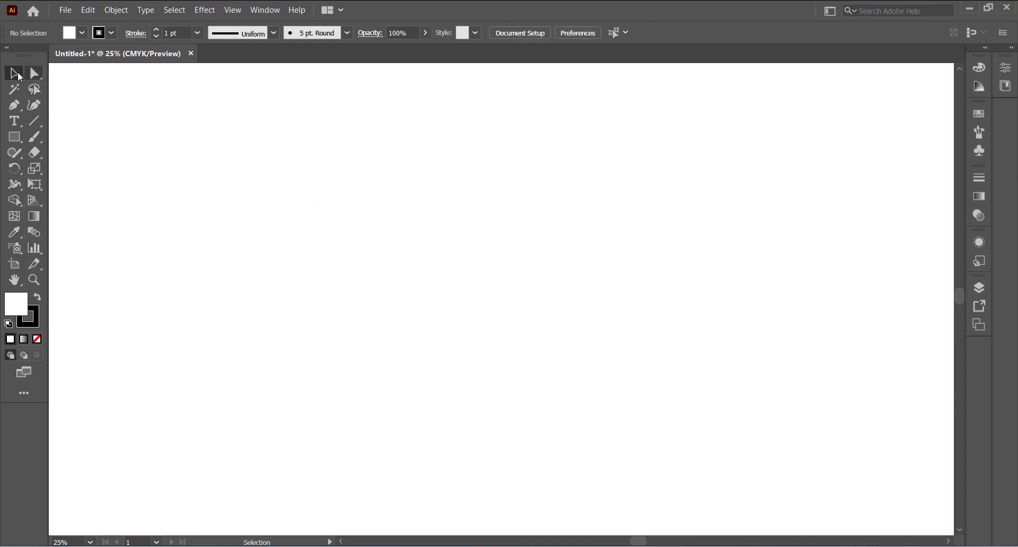
Draw a rectangle about 435 by 325 px in the upper-left area of the canvas
left_click(14, 136)
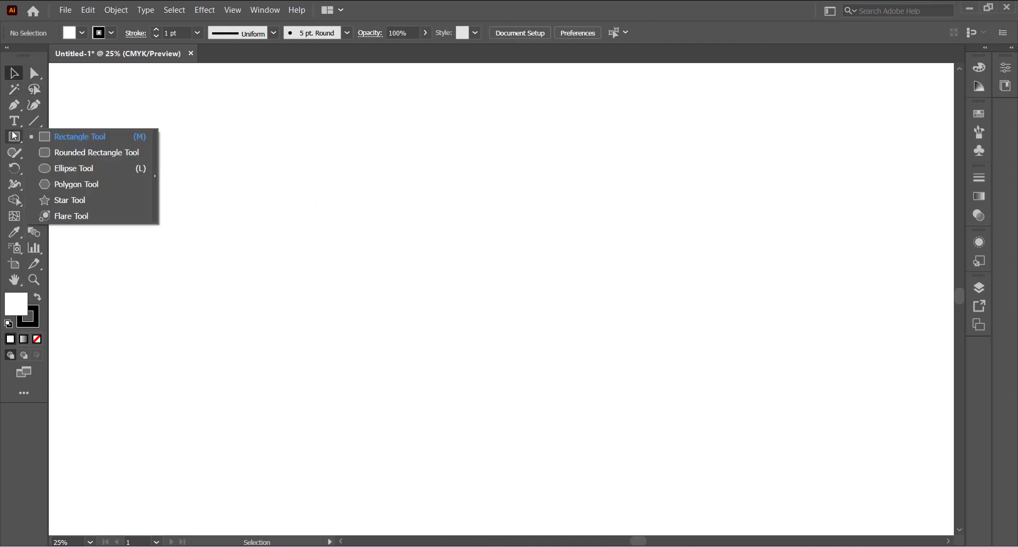
left_click(49, 142)
left_click_drag(141, 147, 254, 231)
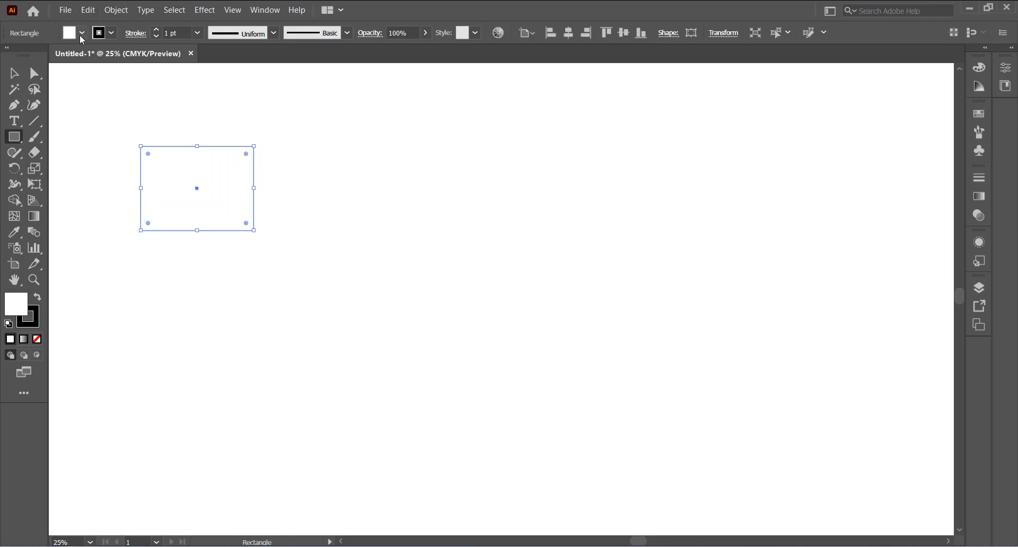
Fill the rectangle with red and set its stroke to none
left_click(80, 33)
left_click(48, 55)
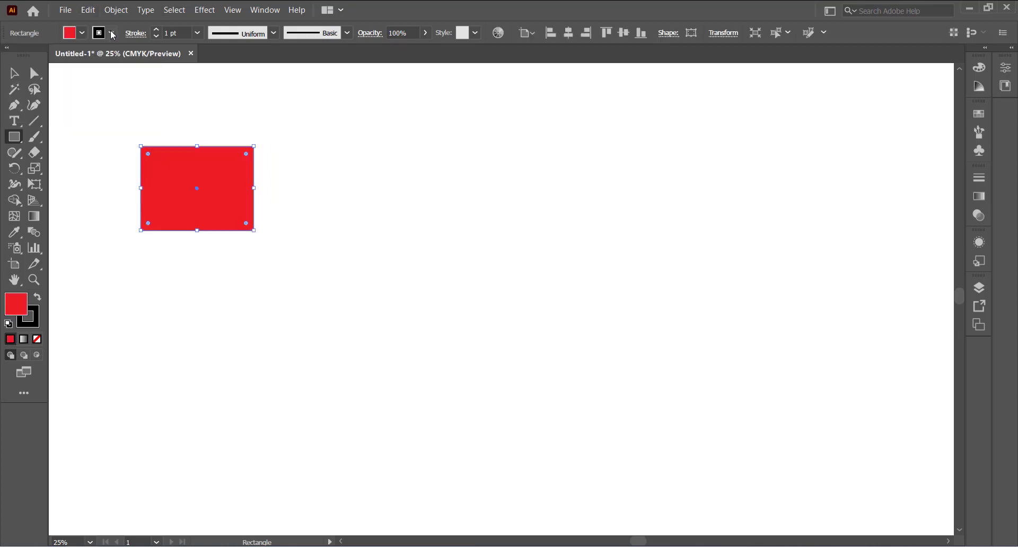
left_click(81, 33)
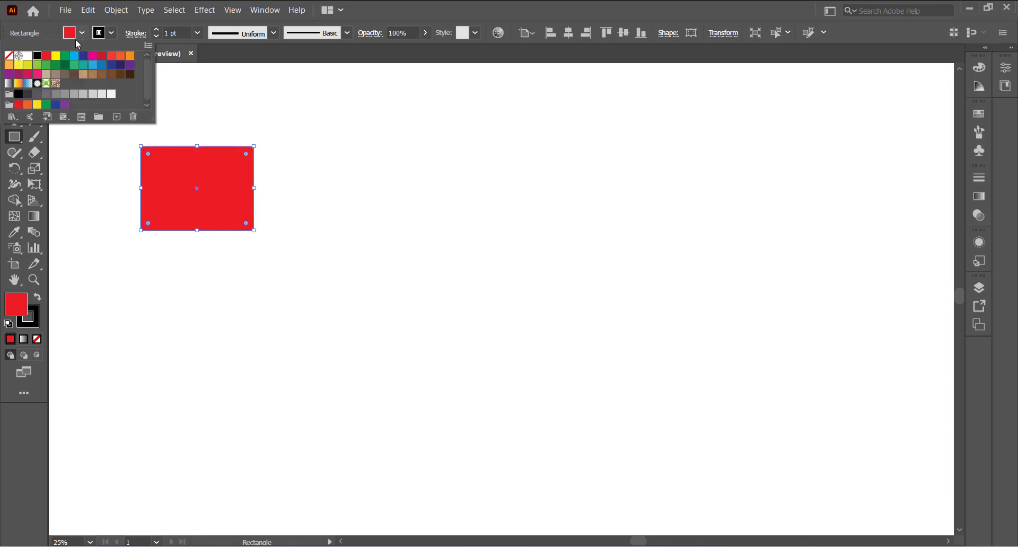
left_click(9, 55)
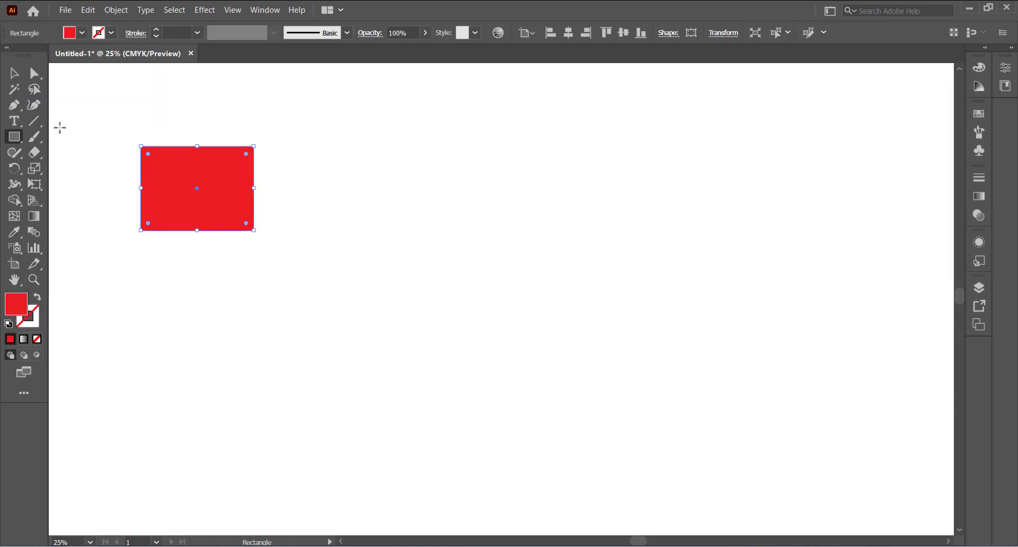
left_click(89, 133)
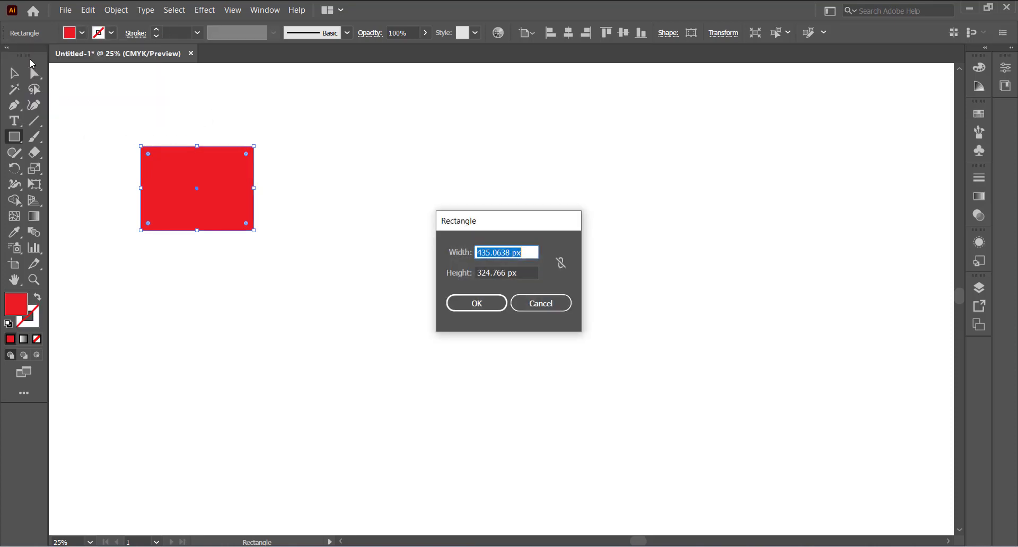
left_click(535, 303)
key("v")
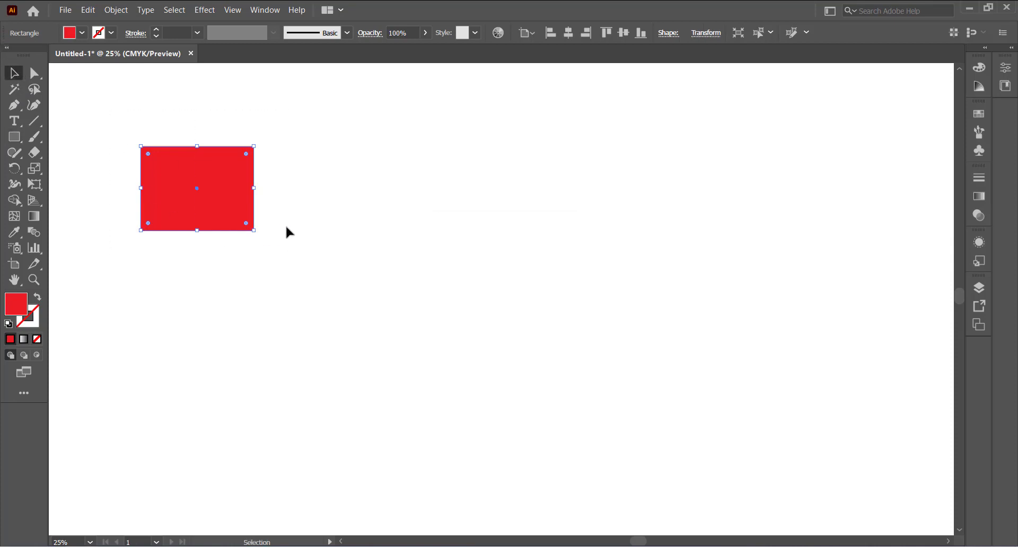
Pucker the red rectangle from its centre into a four-pointed star, using an elliptical brush larger than the rectangle
right_click(17, 186)
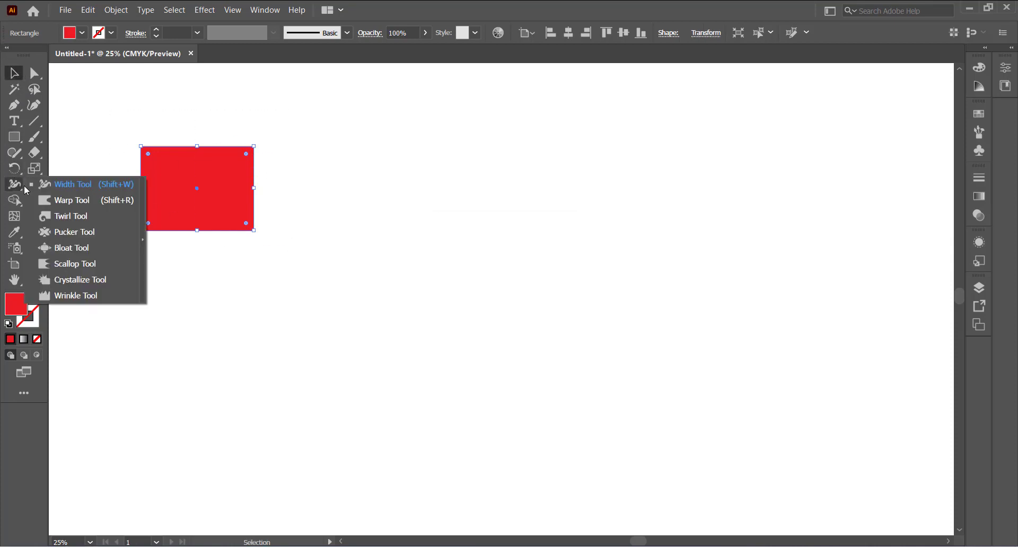
left_click(74, 231)
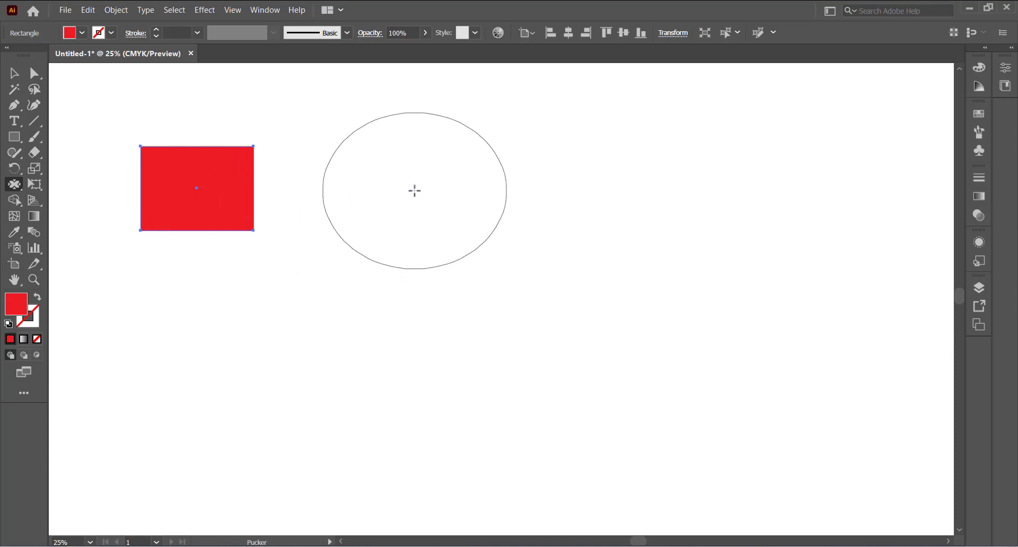
mouse_move(415, 190)
left_mouse_down("alt")
mouse_move(404, 175)
mouse_move(431, 196)
mouse_move(430, 172)
mouse_move(323, 111)
mouse_move(396, 181)
mouse_move(409, 212)
mouse_move(421, 181)
mouse_move(391, 170)
mouse_move(418, 171)
mouse_move(375, 166)
left_mouse_up("alt")
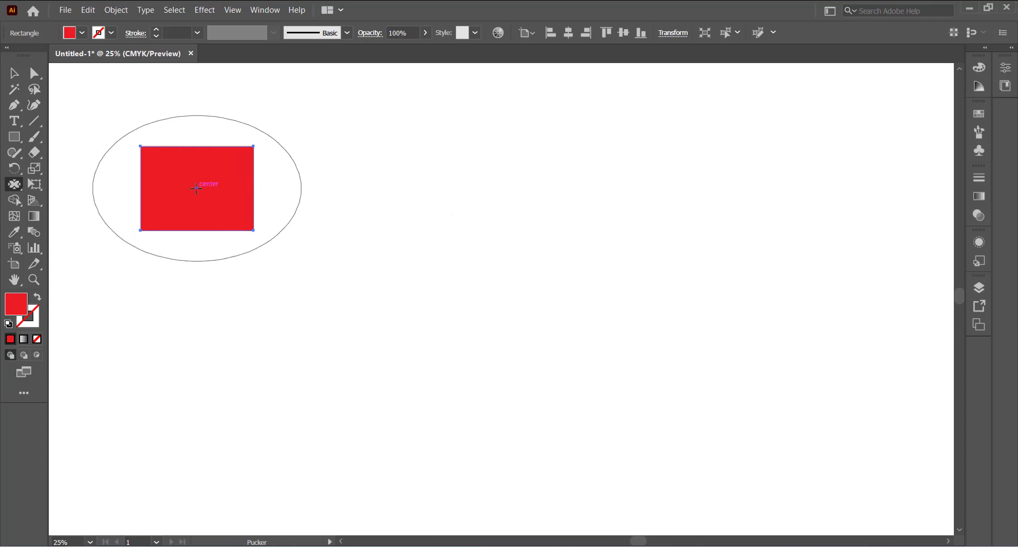
left_click_drag(195, 188, 195, 187)
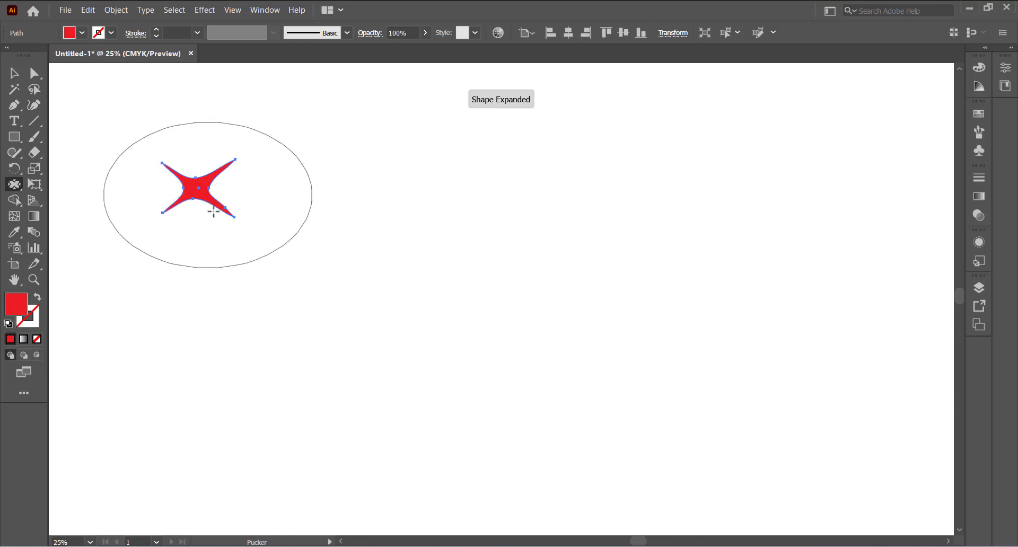
Enlarge the four-pointed star to about twice its size and move it to the upper-right area of the canvas
key("v")
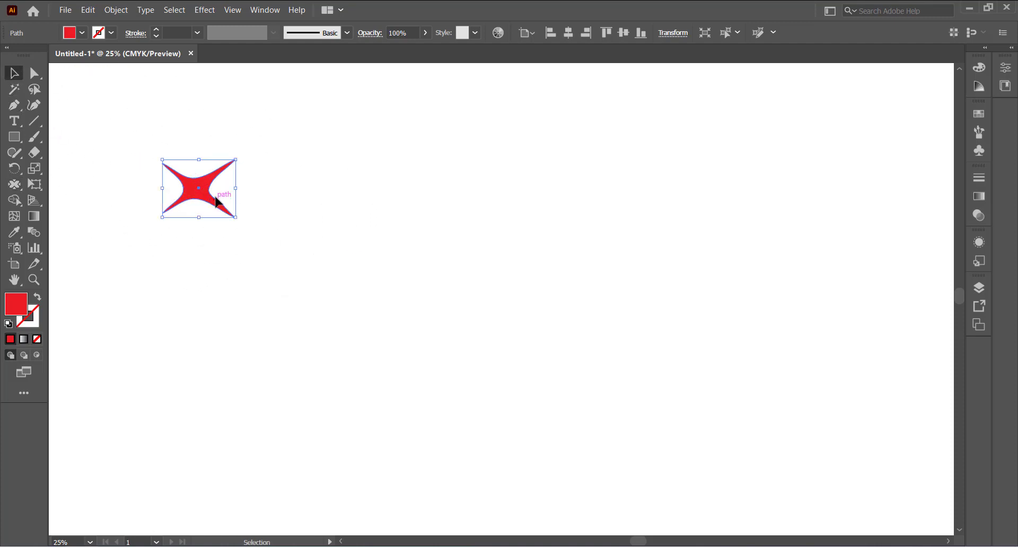
left_click_drag(236, 217, 269, 142)
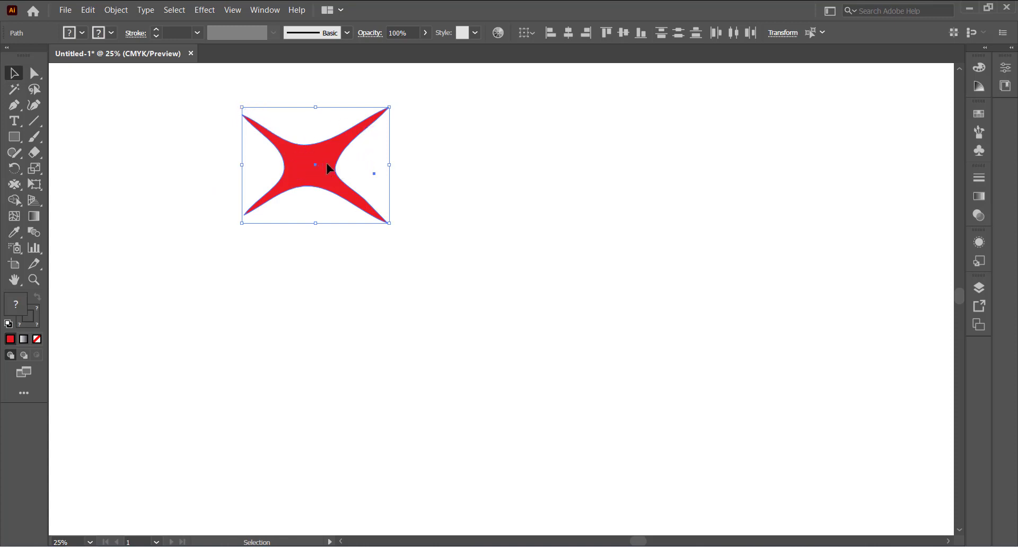
left_click_drag(328, 168, 879, 125)
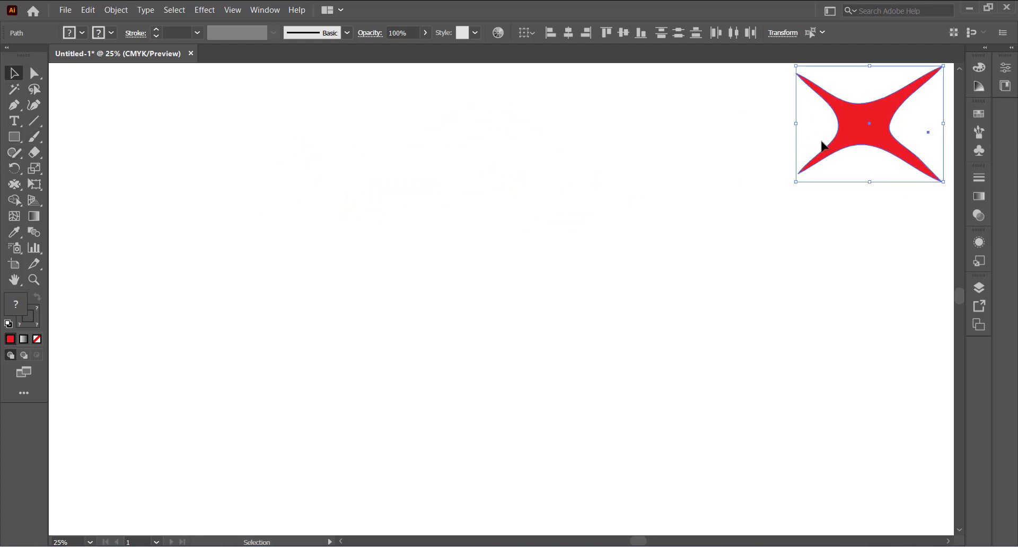
Draw a wide red rectangle above the star and place a copy of it below the star
left_click_drag(87, 77, 218, 131)
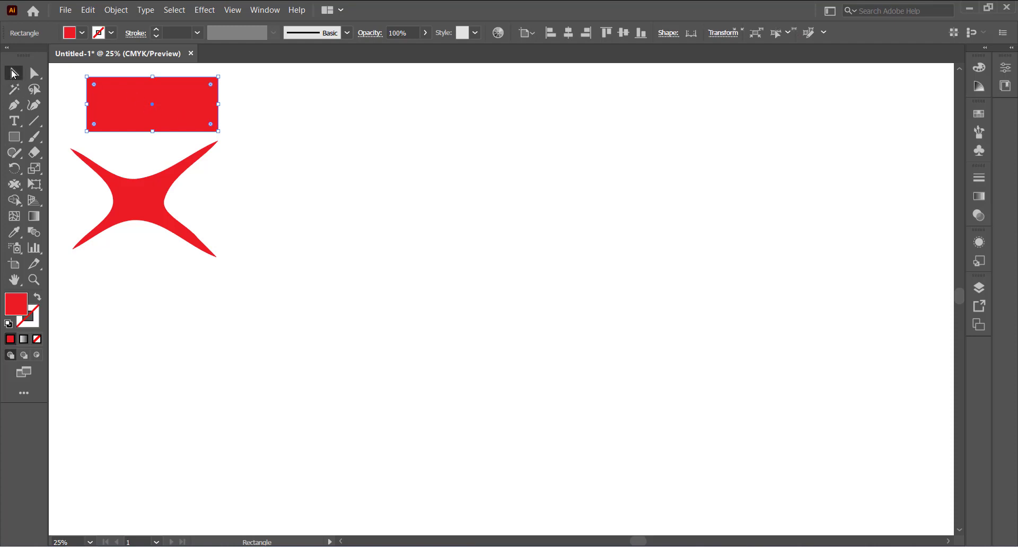
left_click(14, 73)
left_click_drag(150, 105, 148, 311)
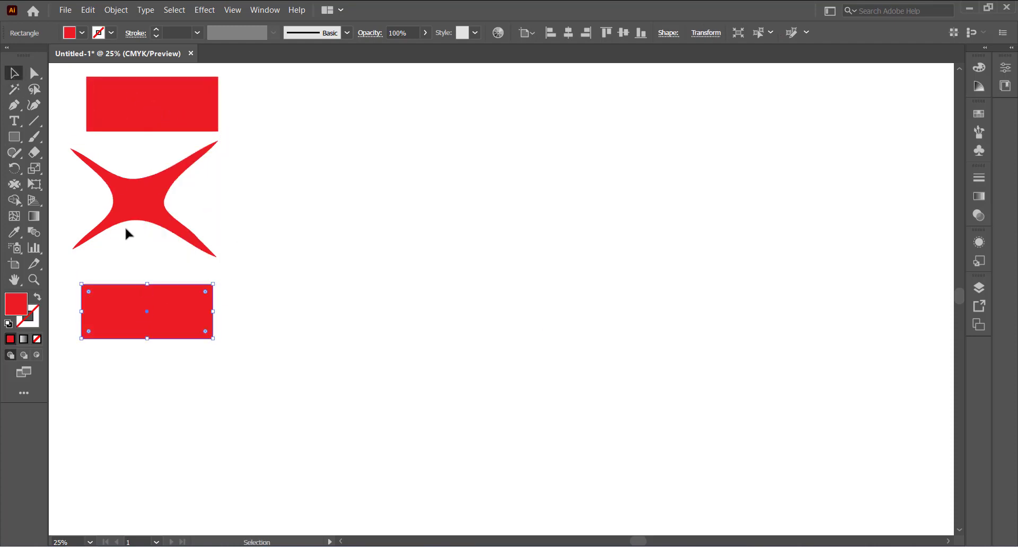
Pucker the lower rectangle at its centre into a bow tie, using a round brush about as wide as the rectangle
left_click(18, 182)
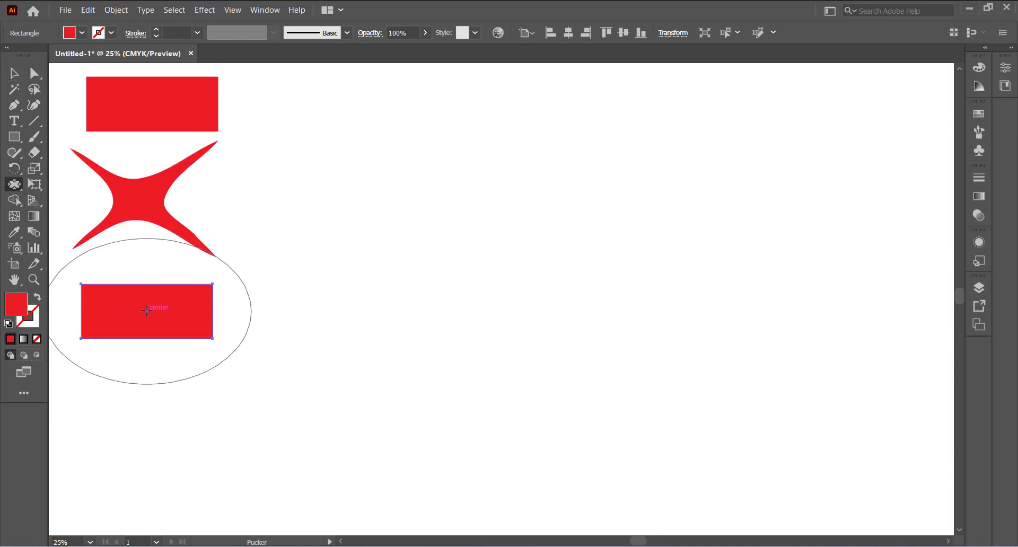
mouse_move(149, 311)
left_mouse_down()
mouse_move(124, 278)
mouse_move(141, 311)
mouse_move(115, 322)
mouse_move(113, 268)
mouse_move(129, 301)
mouse_move(109, 316)
left_mouse_up()
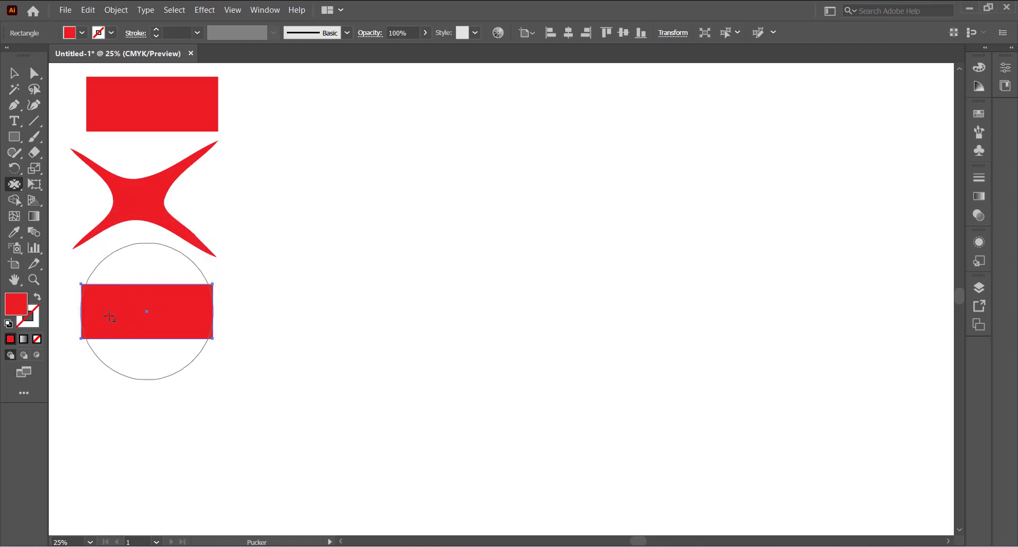
left_click(145, 310)
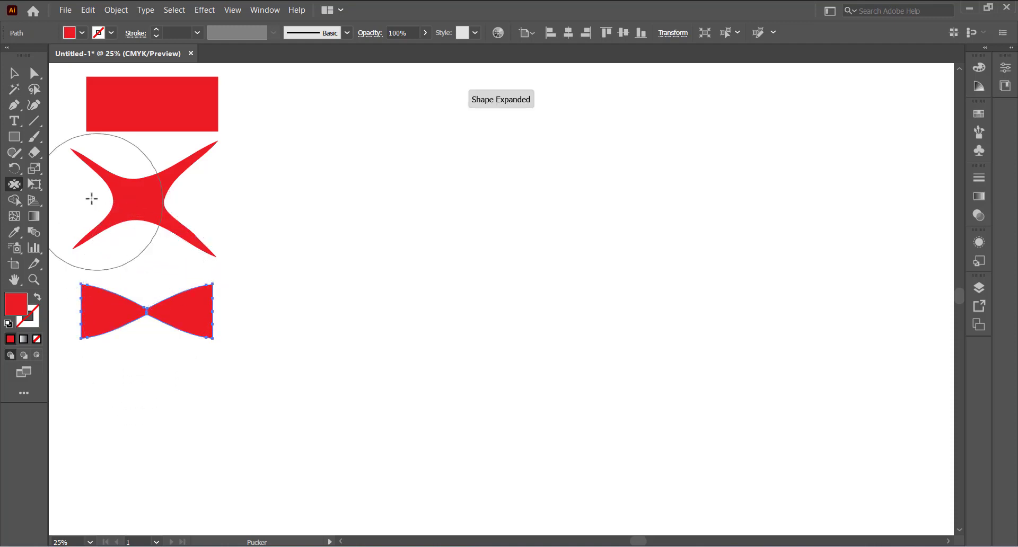
left_click(14, 78)
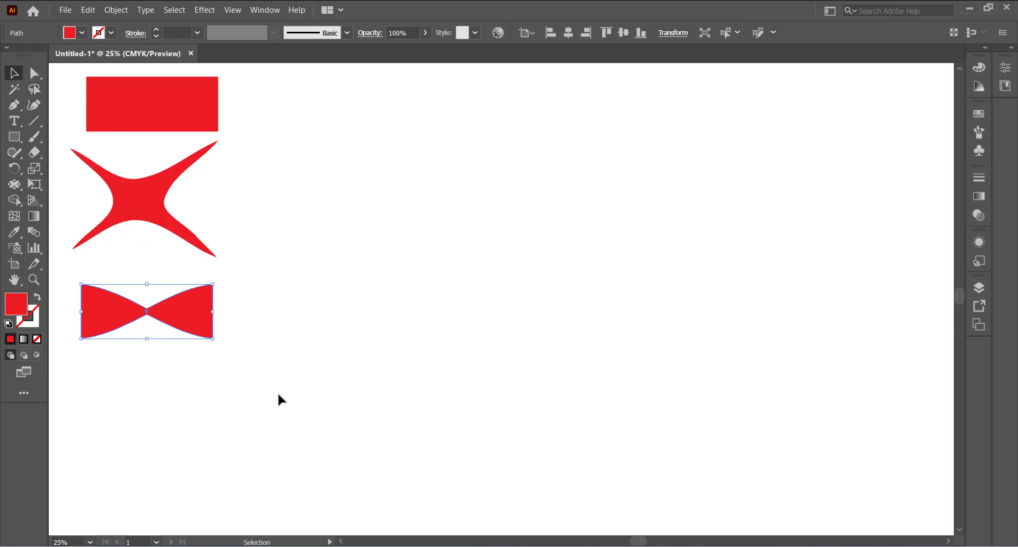
left_click(287, 356)
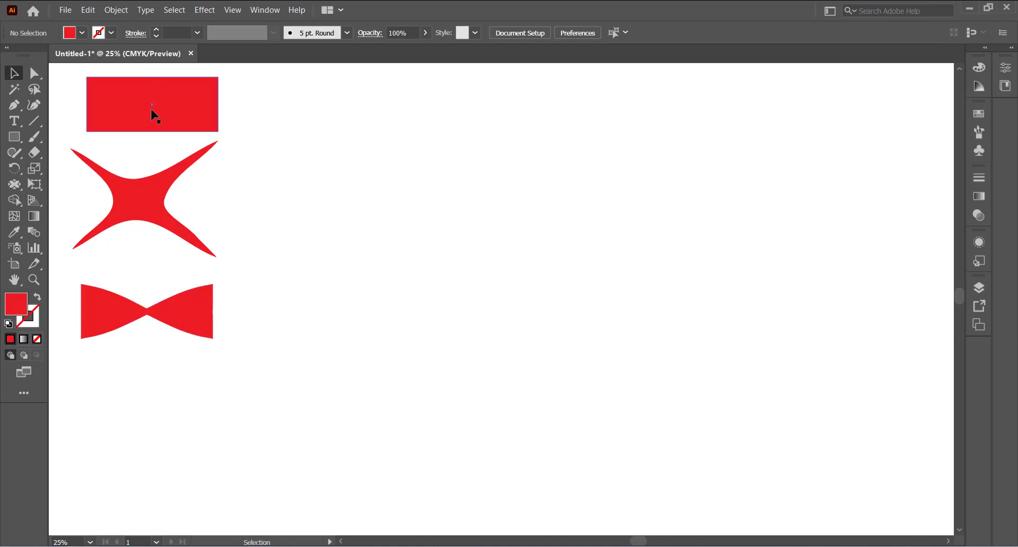
Copy the plain rectangle below the bow tie and pucker the midpoints of its left and right edges with a smaller elliptical brush
left_click_drag(152, 107, 142, 401)
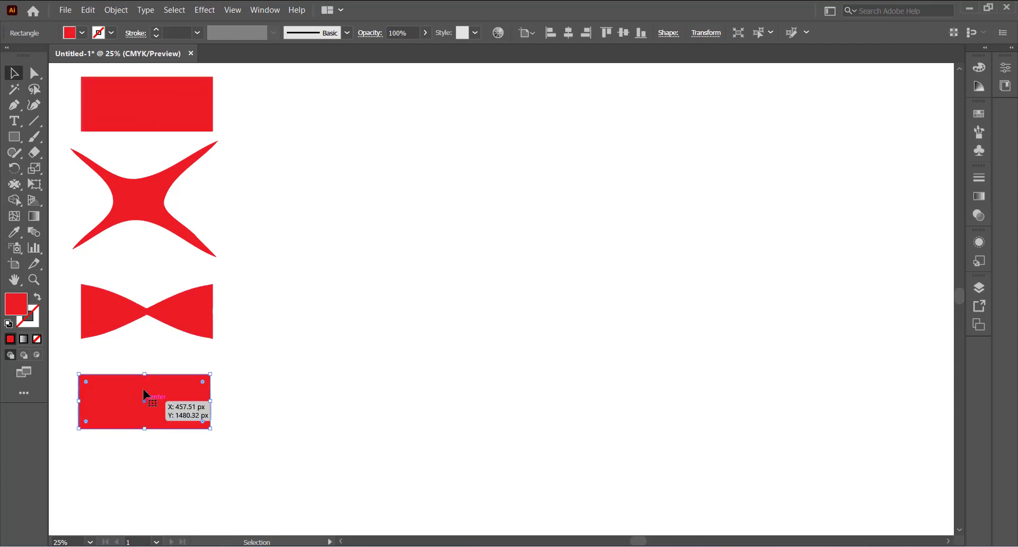
left_click(14, 200)
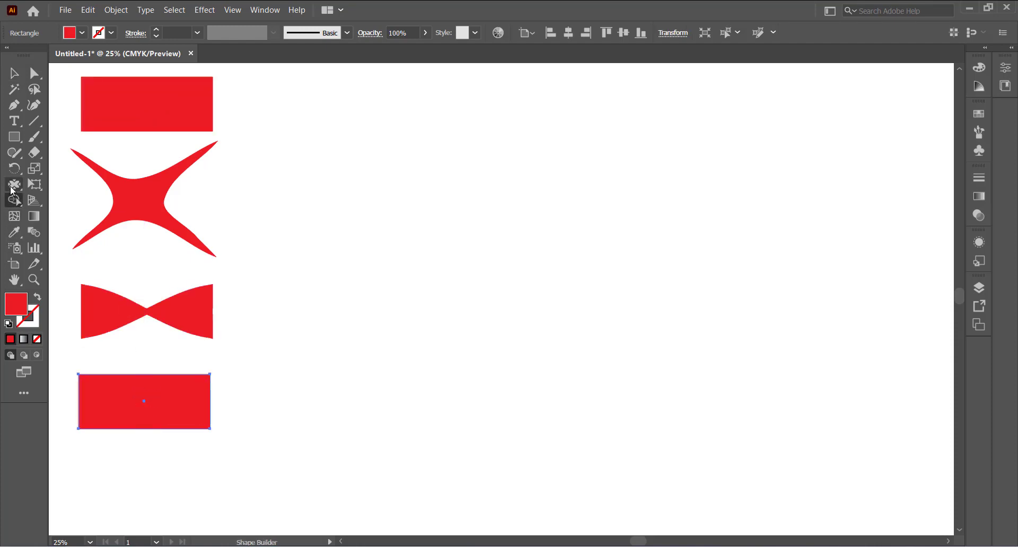
left_click(14, 184)
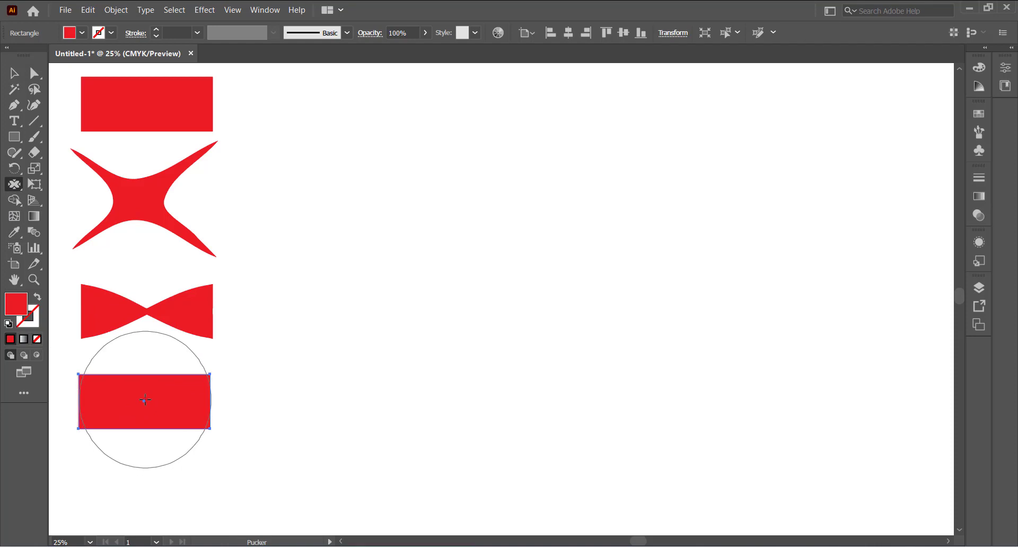
mouse_move(135, 396)
left_mouse_down()
mouse_move(140, 412)
mouse_move(126, 423)
left_mouse_up()
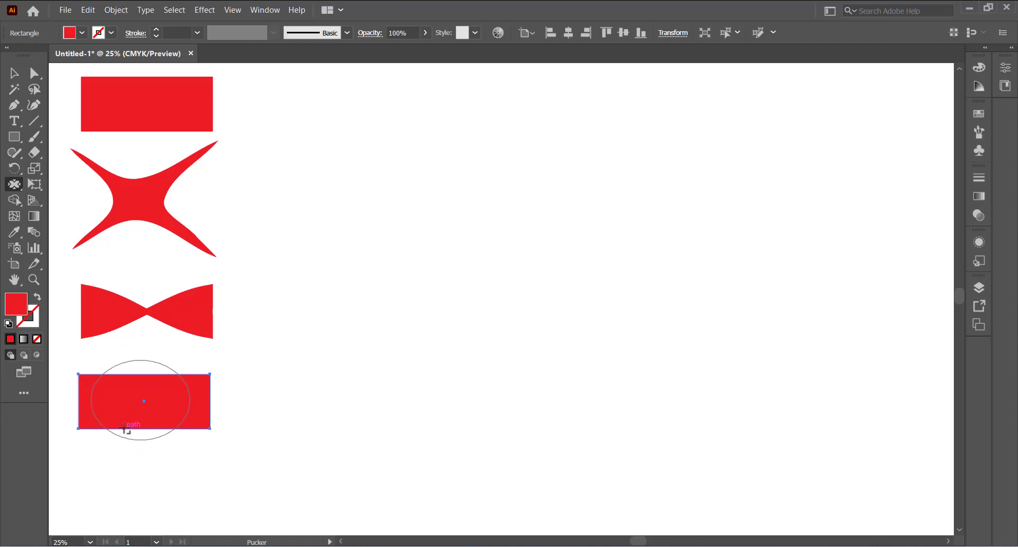
left_click(77, 399)
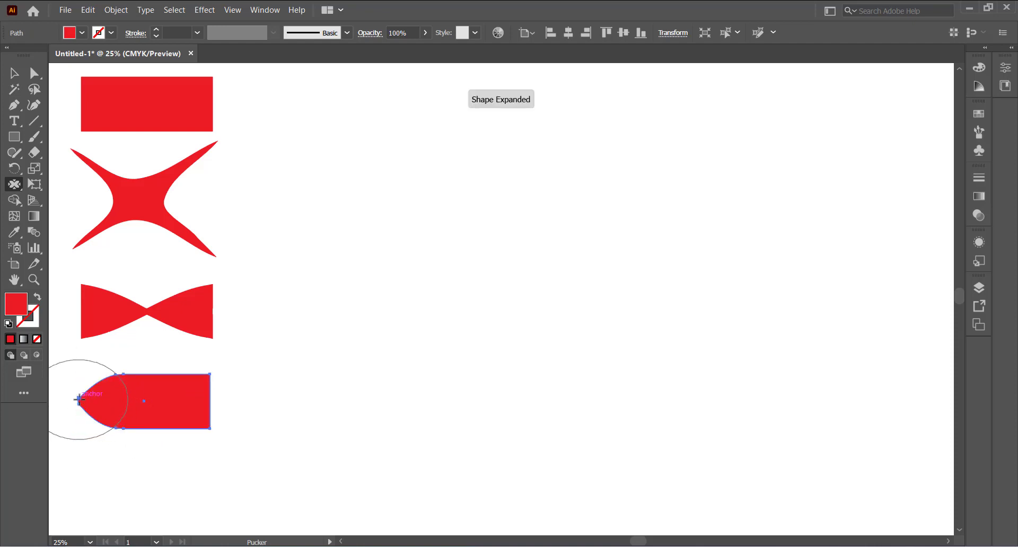
left_click(215, 401)
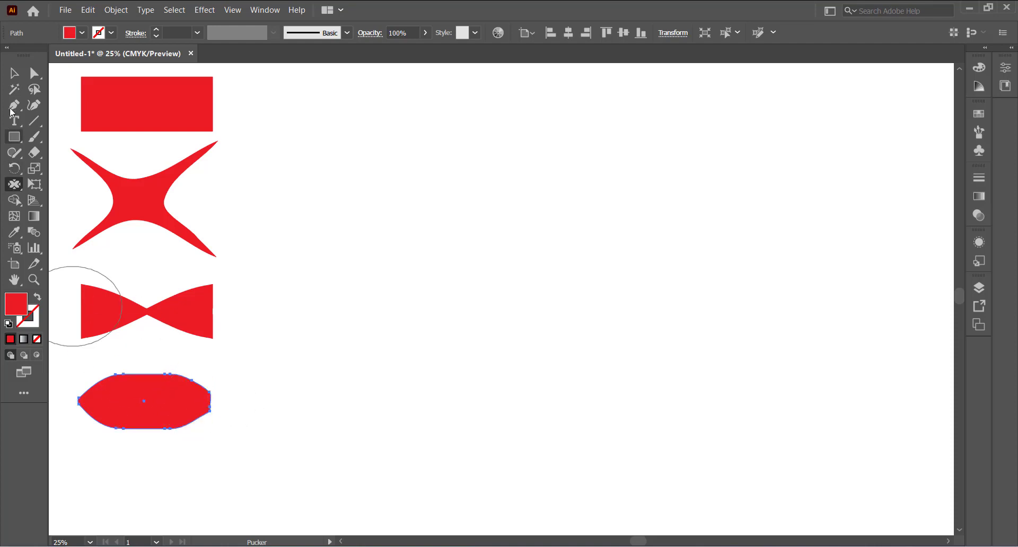
left_click(13, 73)
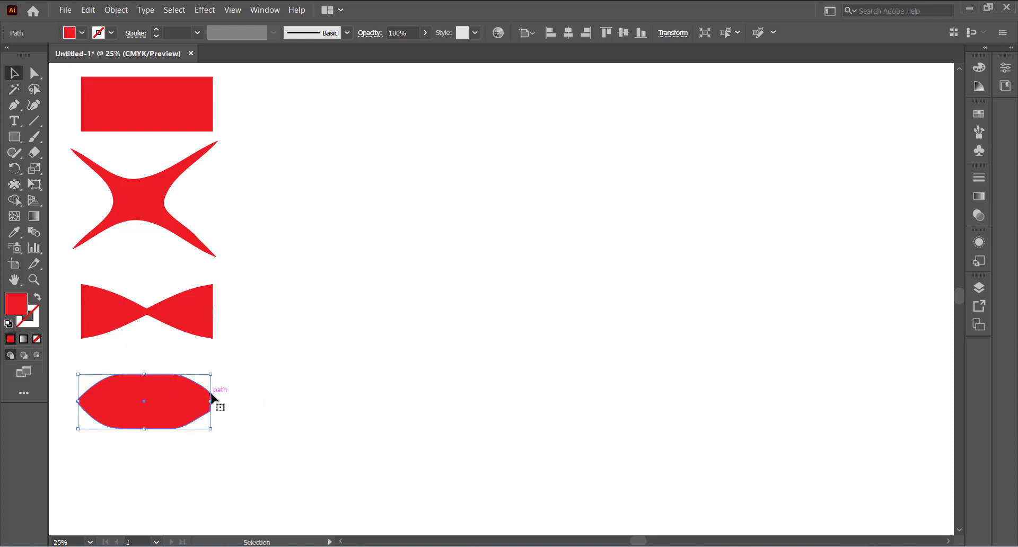
mouse_move(212, 401)
left_mouse_down()
mouse_move(159, 410)
mouse_move(197, 404)
left_mouse_up()
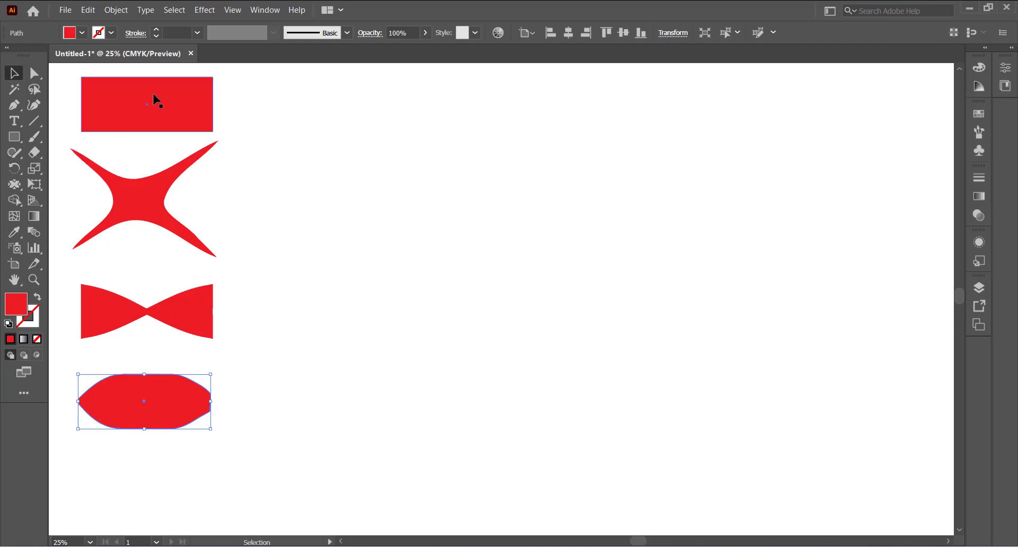
Place another copy of the plain rectangle at the bottom of the column and pucker its bottom and top edges with a wide, flat brush
mouse_move(145, 108)
left_mouse_down()
mouse_move(164, 331)
mouse_move(143, 481)
mouse_move(165, 483)
left_mouse_up()
key("shift+p")
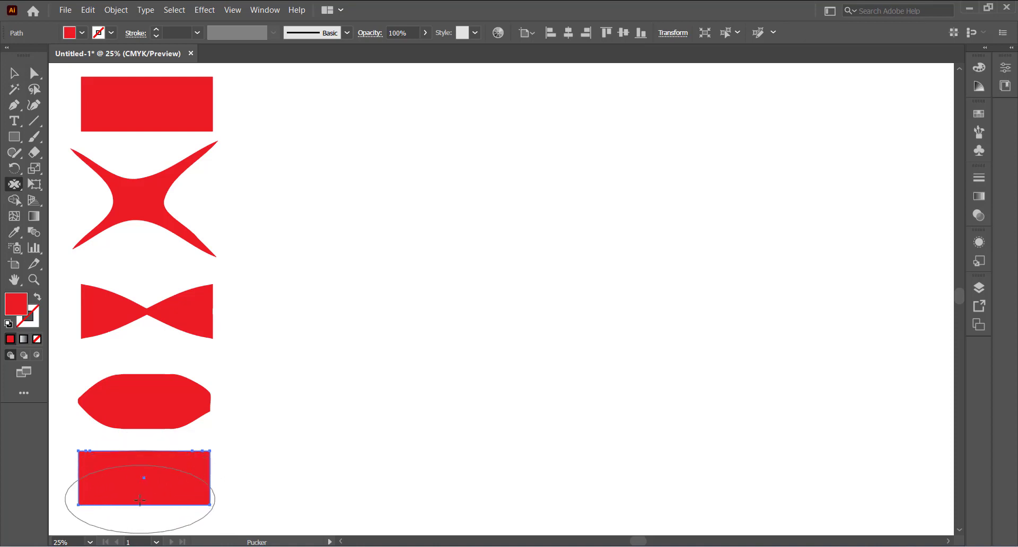
left_click_drag(142, 502, 142, 502)
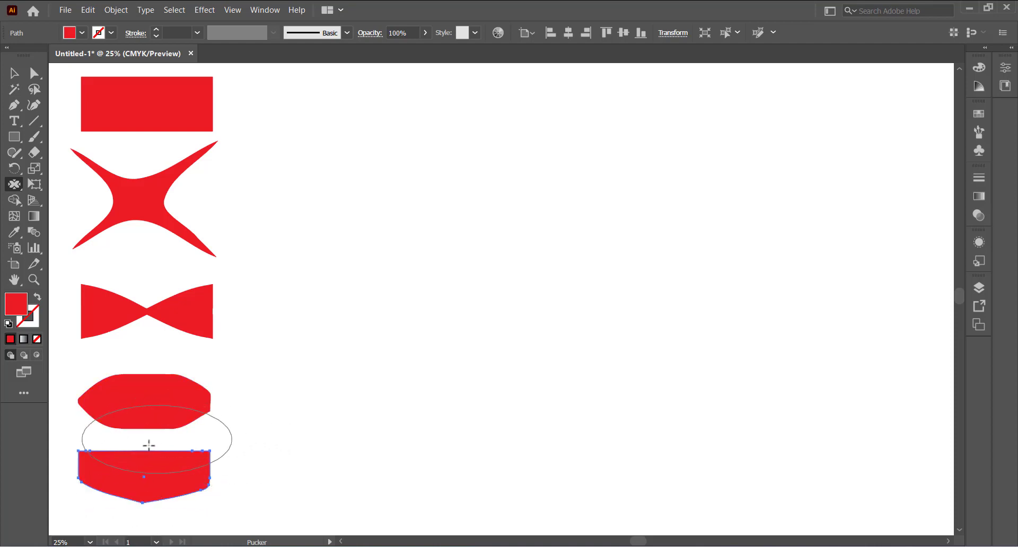
left_click_drag(144, 449, 144, 450)
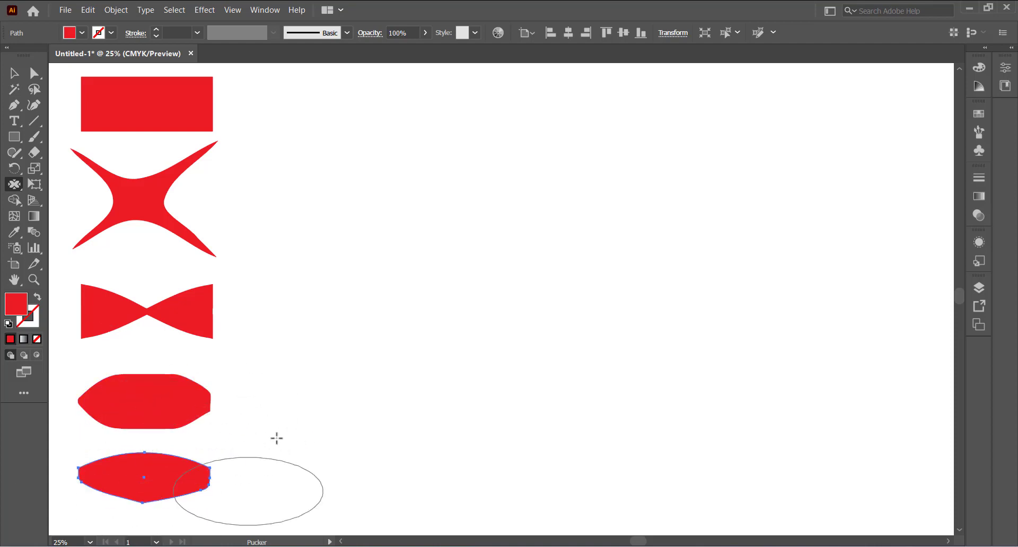
Draw a rounded rectangle to the right of the plain red rectangle and fill it with yellow
left_click(12, 74)
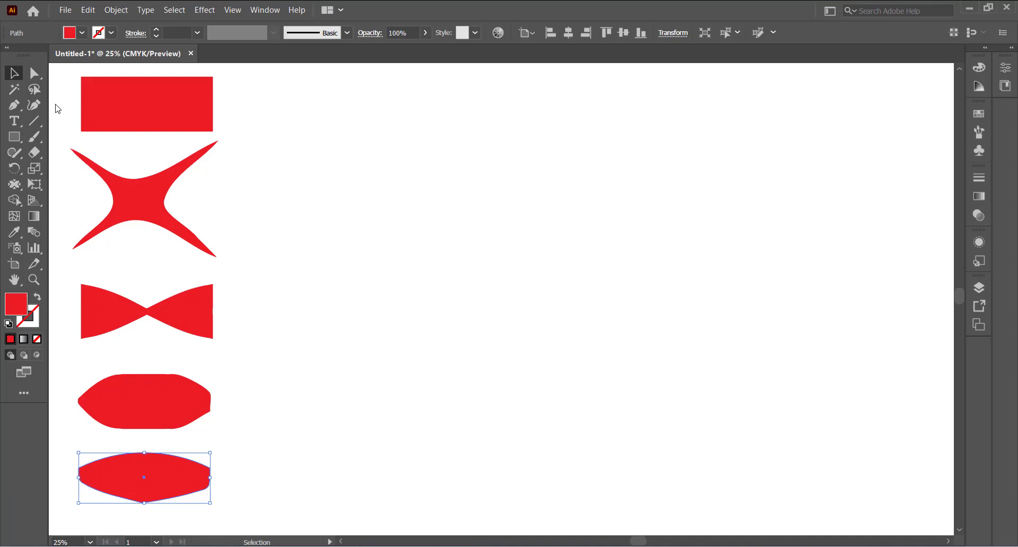
left_click(342, 423)
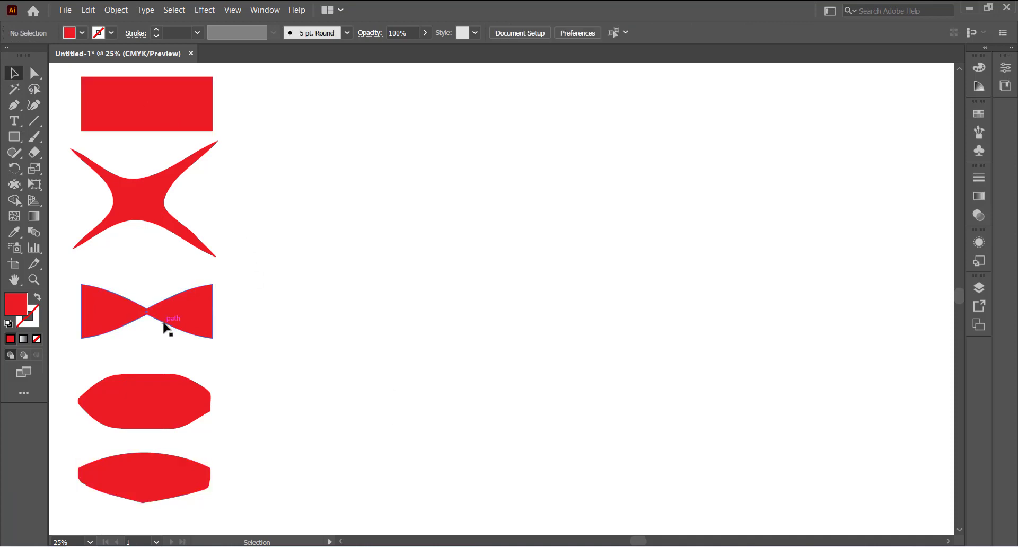
left_click_drag(14, 137, 72, 155)
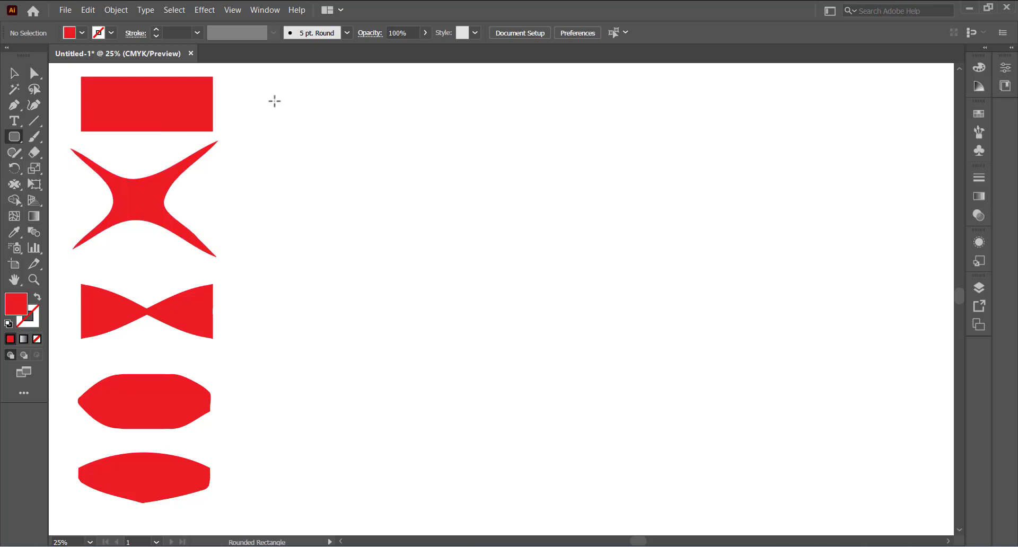
left_click_drag(281, 93, 397, 155)
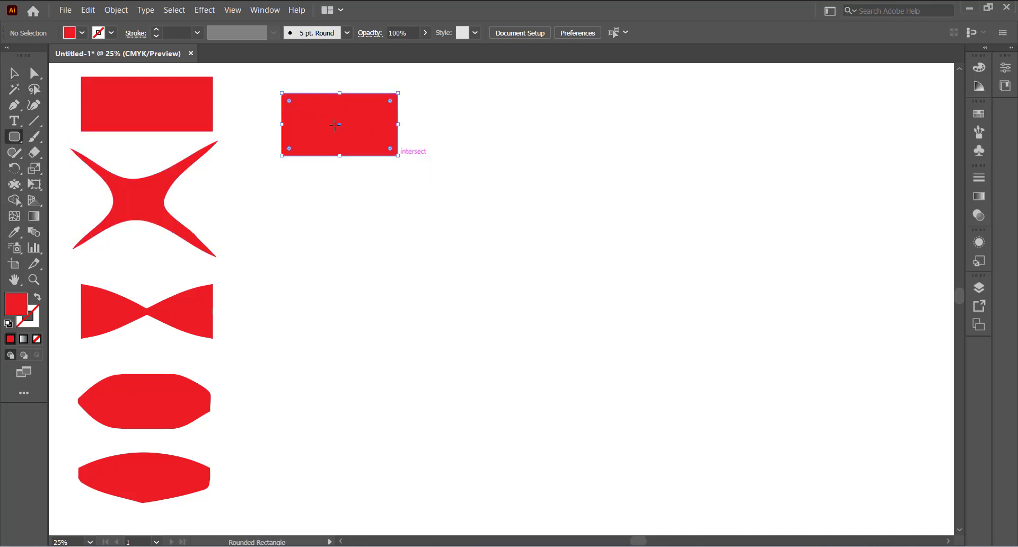
left_click(82, 33)
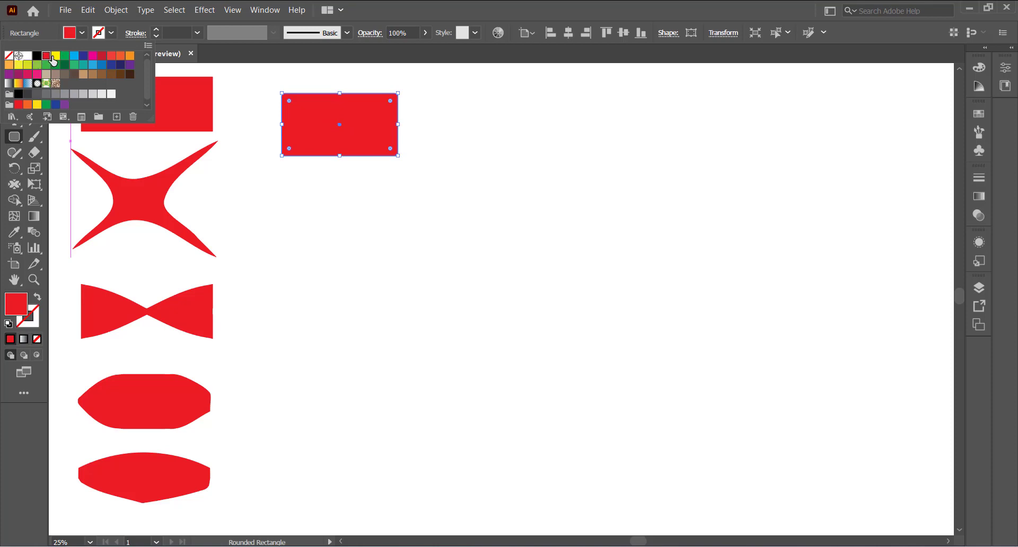
left_click(55, 59)
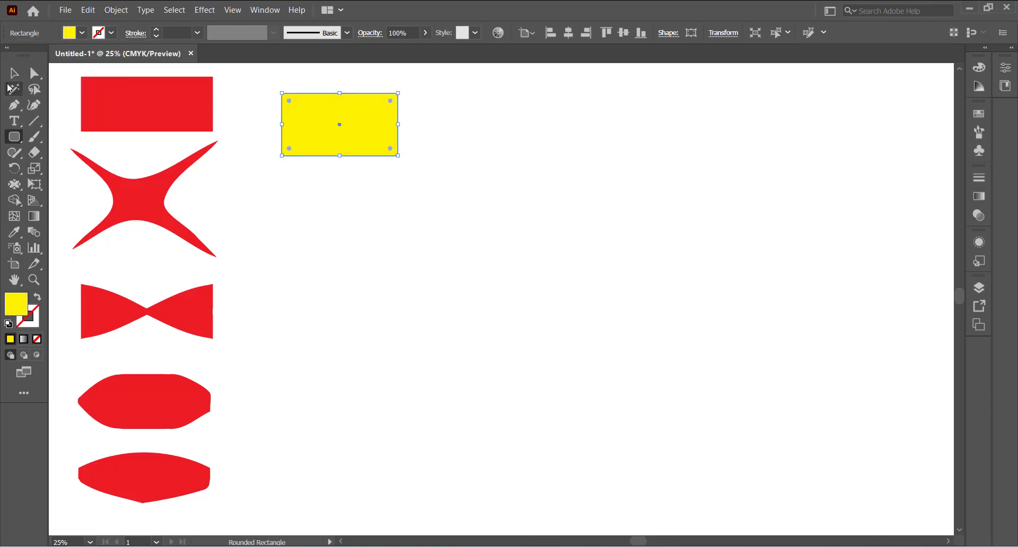
Place a copy of the yellow rectangle below it and pucker the copy at its centre with a wide elliptical brush
left_click(14, 73)
left_click_drag(347, 125, 312, 190)
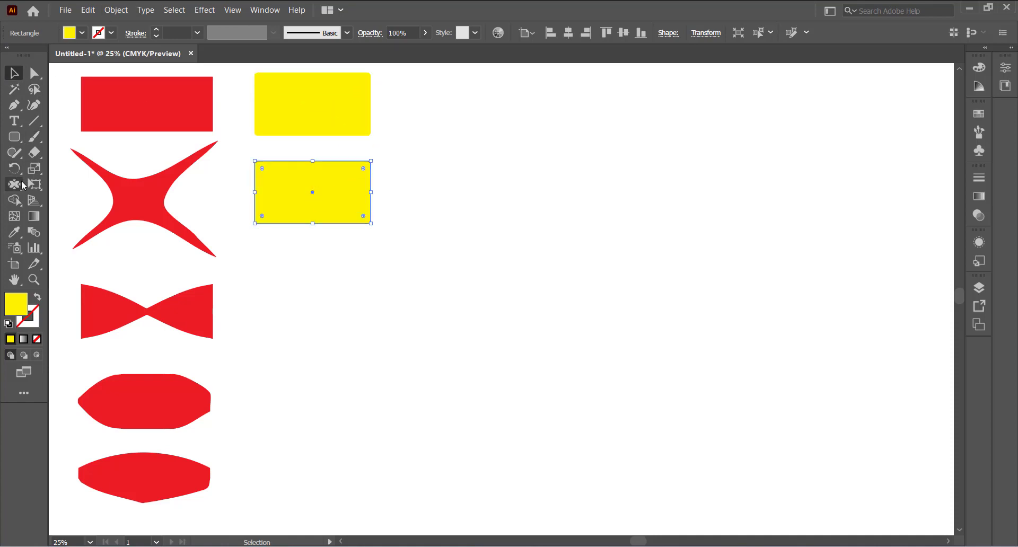
left_click(15, 184)
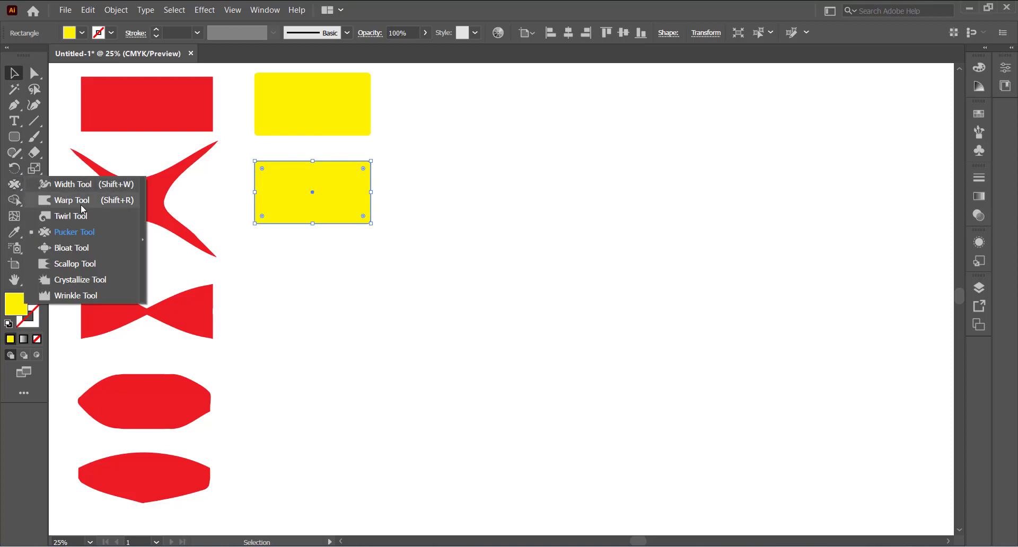
left_click(82, 238)
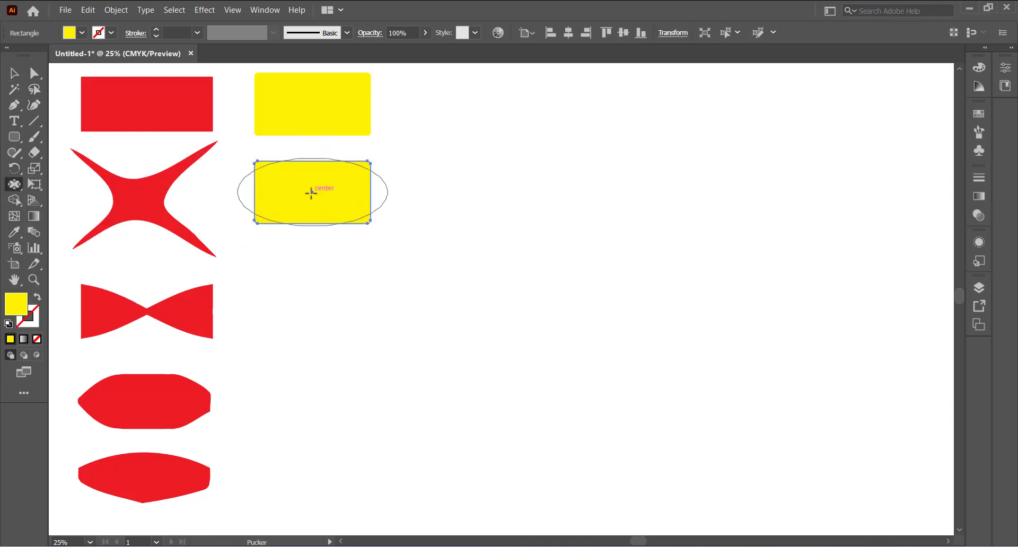
mouse_move(309, 194)
left_mouse_down()
mouse_move(321, 178)
mouse_move(311, 191)
left_mouse_up()
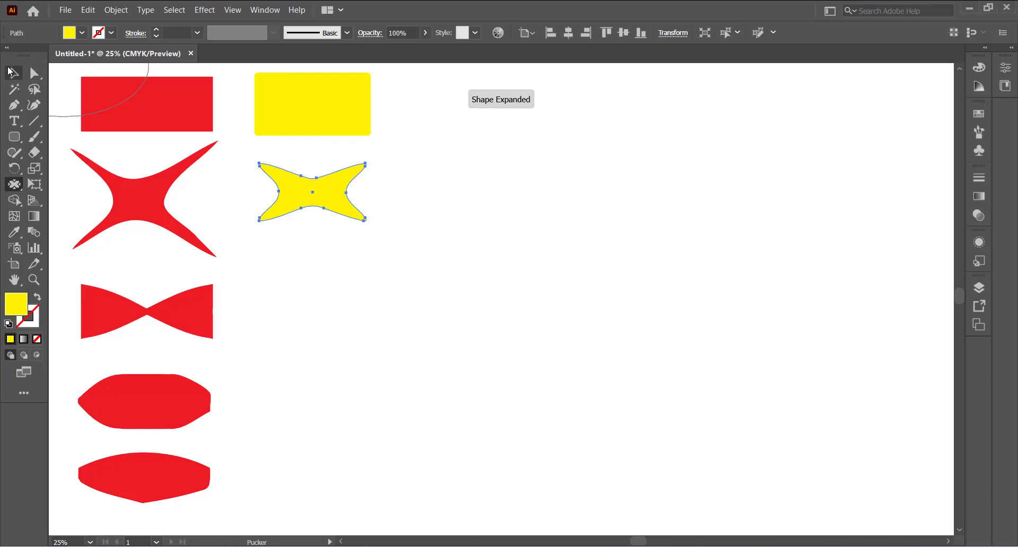
Copy the plain yellow rectangle beside the red bow tie and pucker its centre with a round brush slightly wider than the rectangle
left_click(10, 72)
left_click(312, 92)
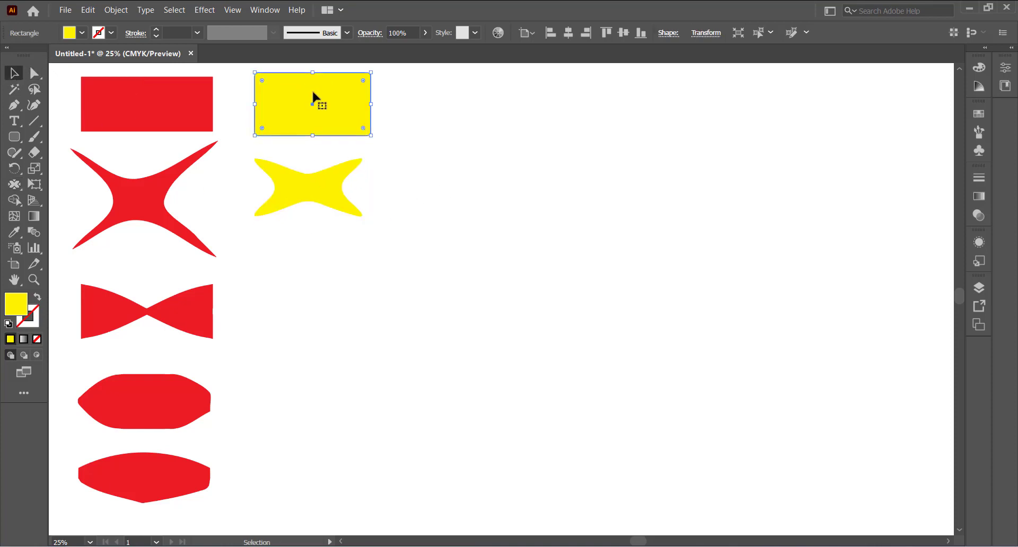
left_click_drag(313, 104, 311, 300)
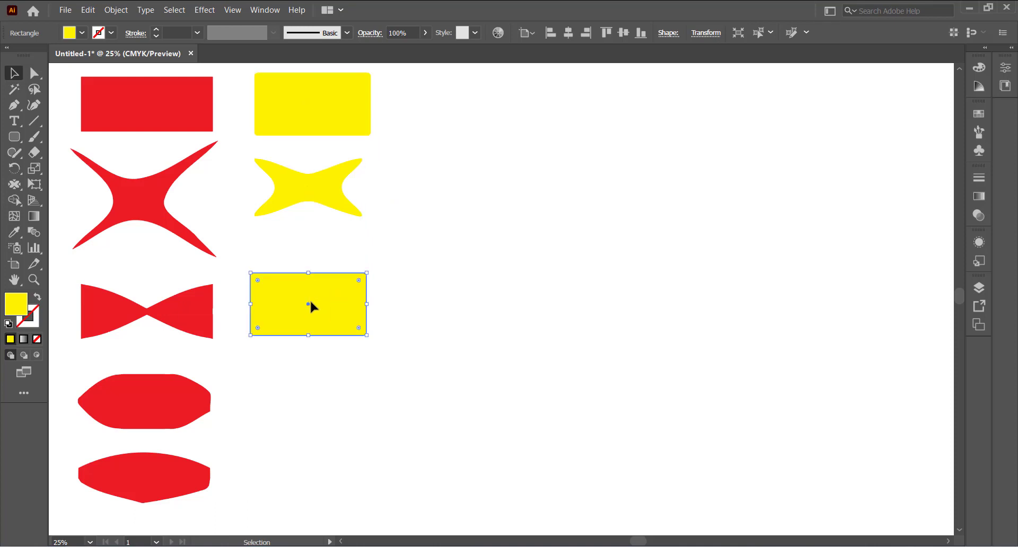
left_click(18, 185)
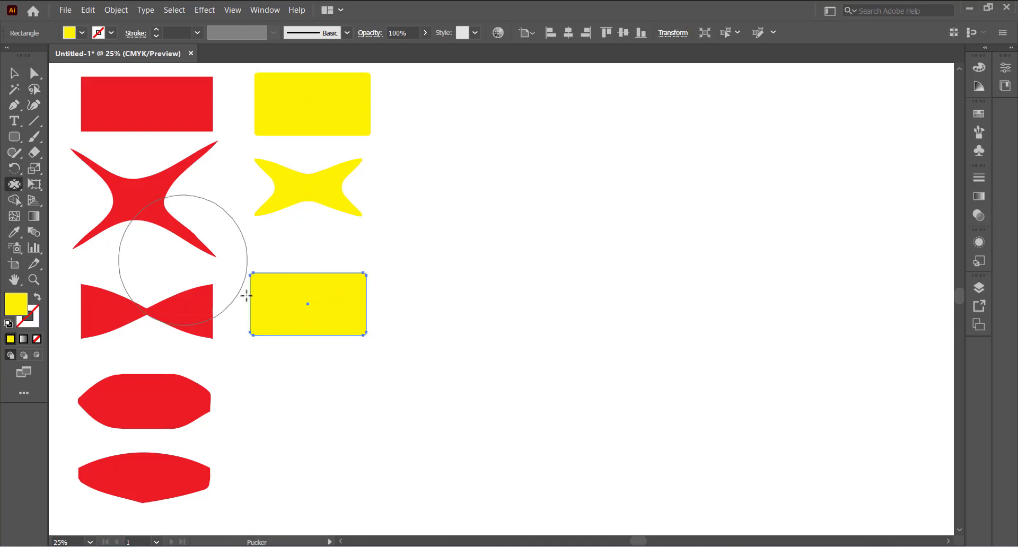
left_click(307, 302)
key("v")
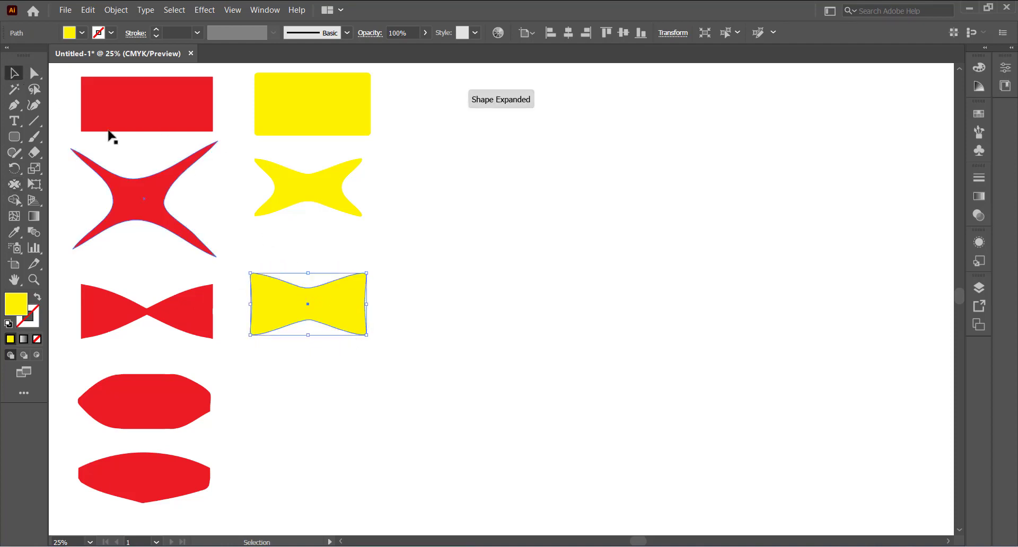
Place another copy of the plain yellow rectangle at the bottom of the yellow column and round its corners strongly
left_click(314, 101)
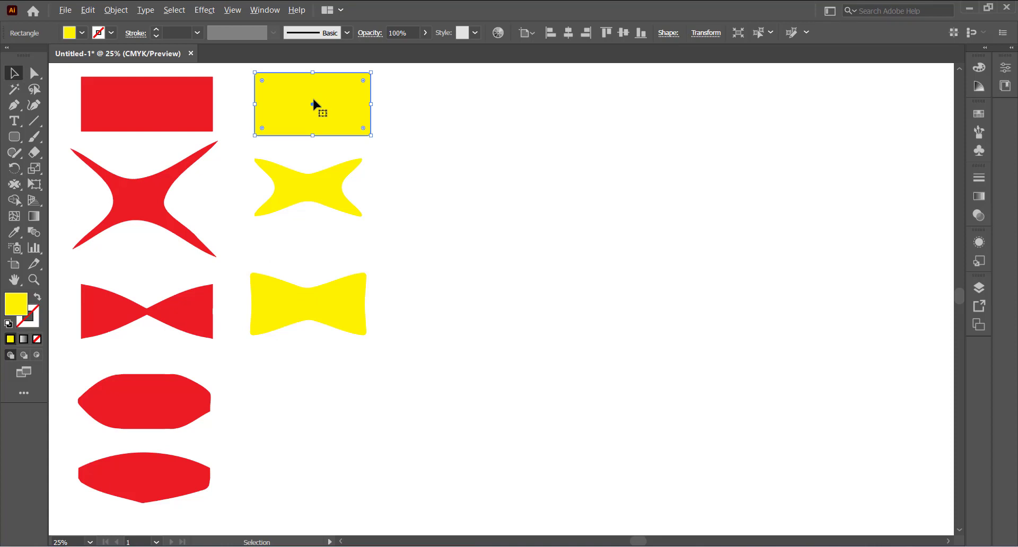
left_click_drag(313, 101, 311, 403)
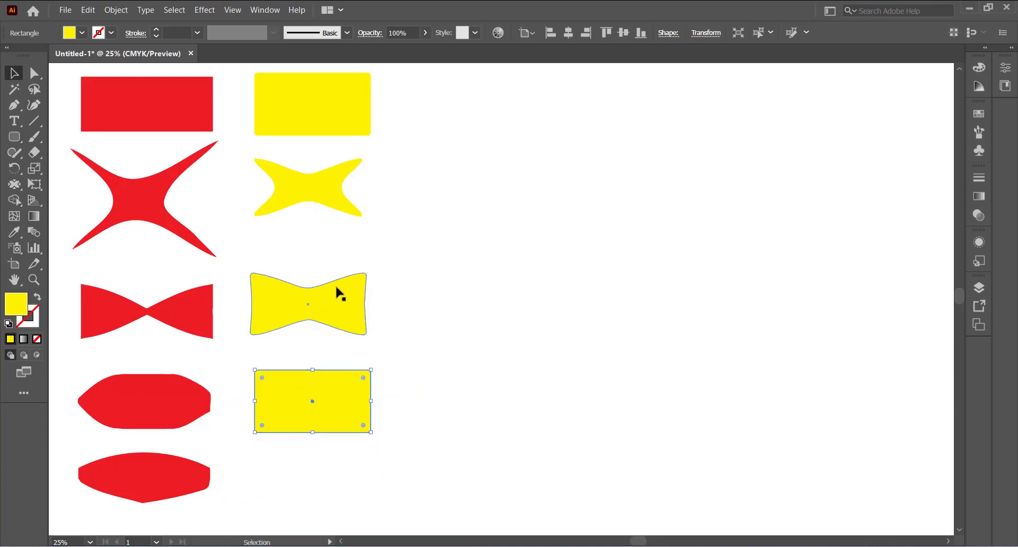
key("a")
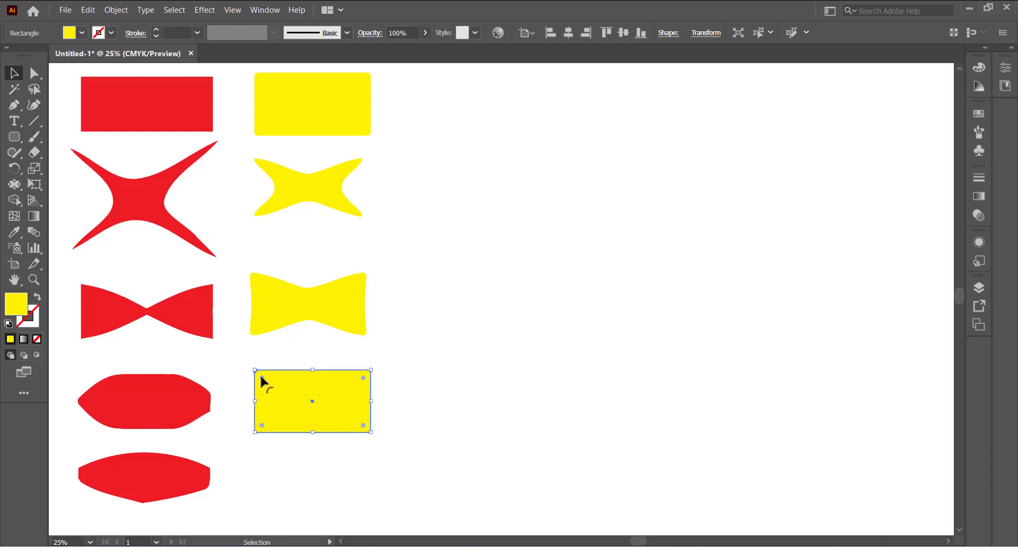
left_click_drag(262, 378, 281, 396)
Pucker the strongly rounded yellow rectangle twice at its centre into a peanut shape, using the round brush, and deselect it
left_click(15, 184)
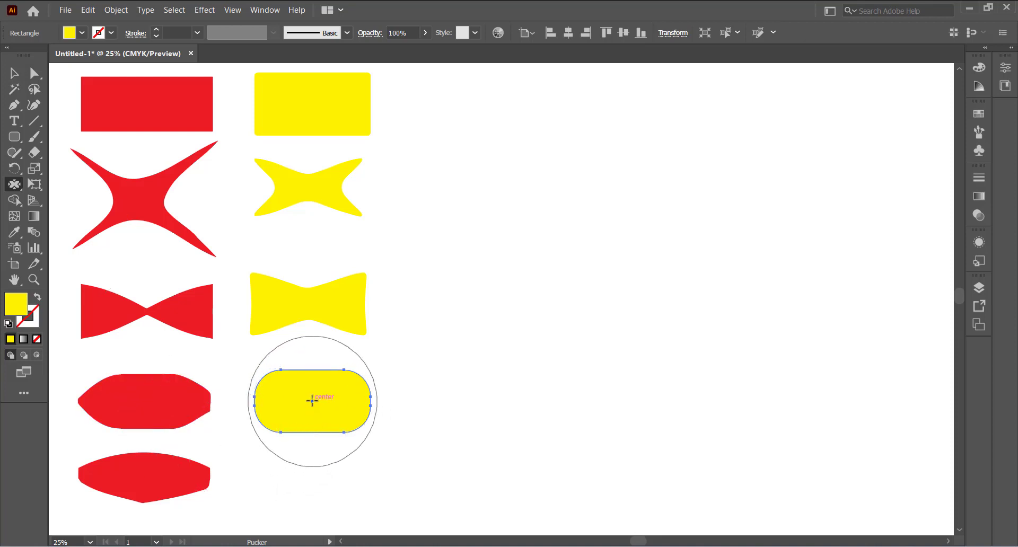
left_click(313, 401)
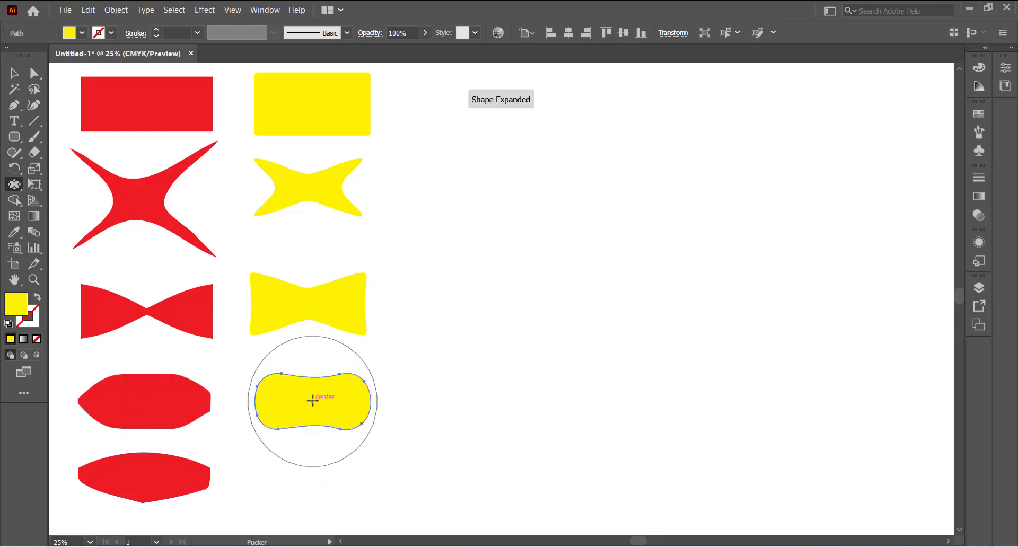
left_click(312, 401)
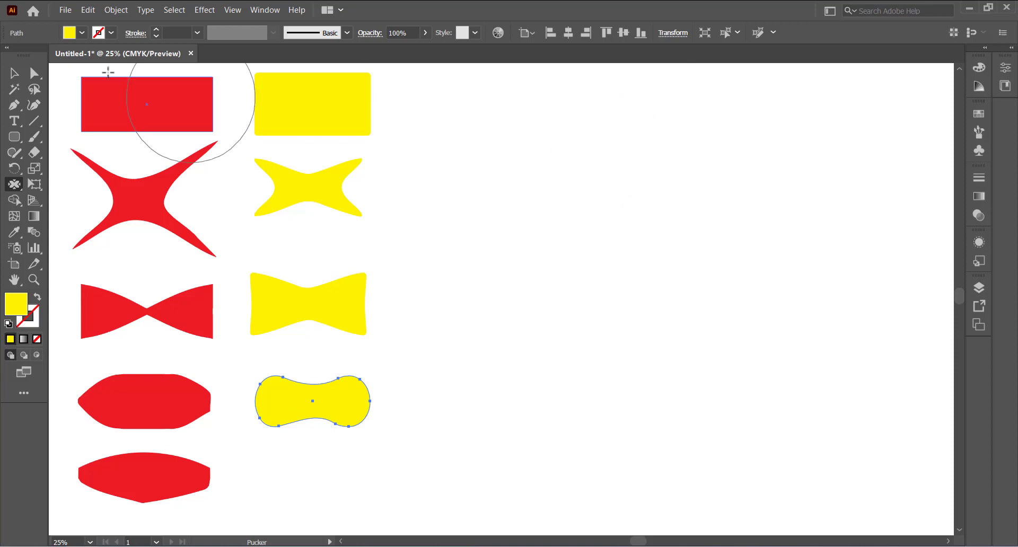
key("v")
left_click(501, 315)
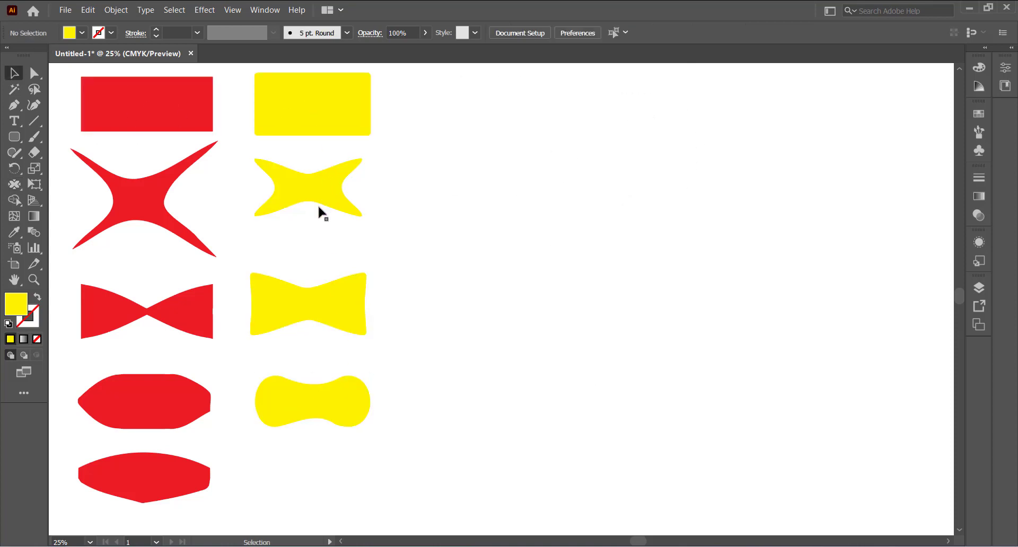
Draw a nearly circular ellipse at the top of a third column beside the yellow shapes and fill it with green
left_click(14, 138)
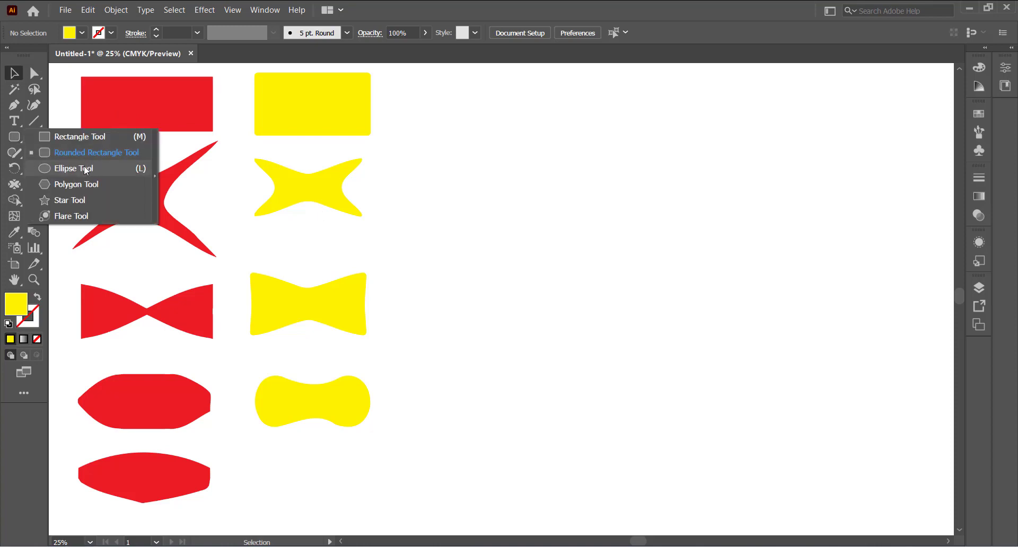
left_click(83, 168)
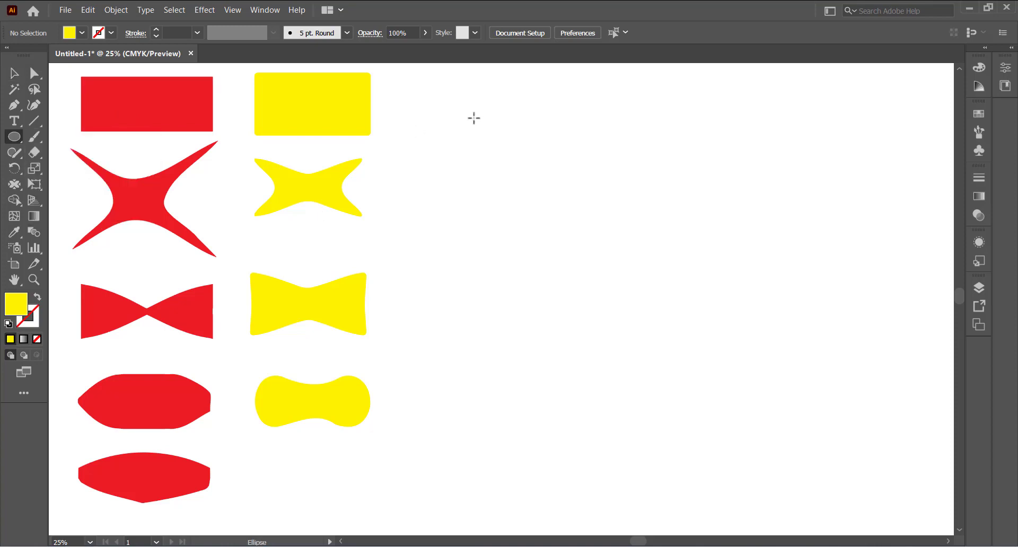
left_click_drag(443, 91, 544, 187)
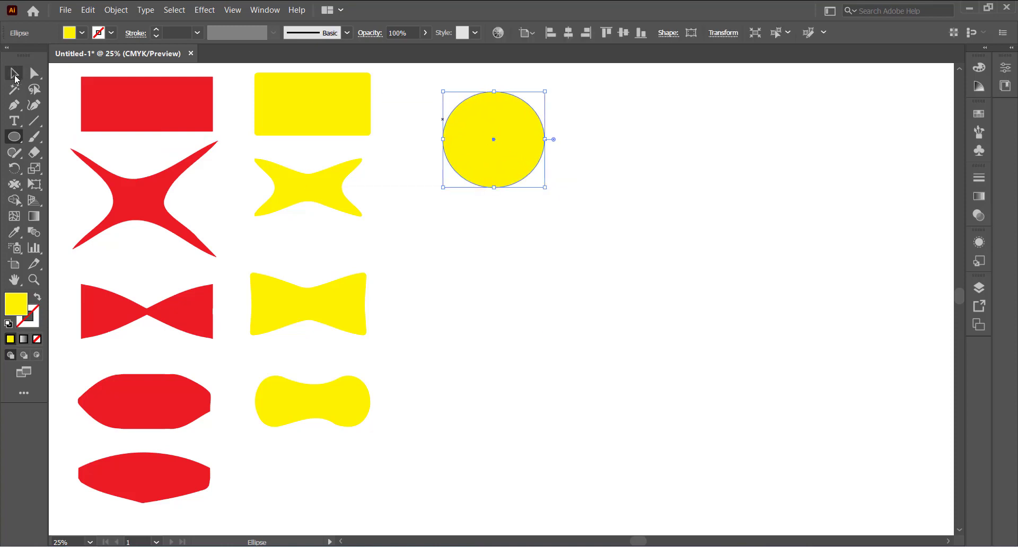
left_click(15, 78)
left_click_drag(501, 138, 460, 109)
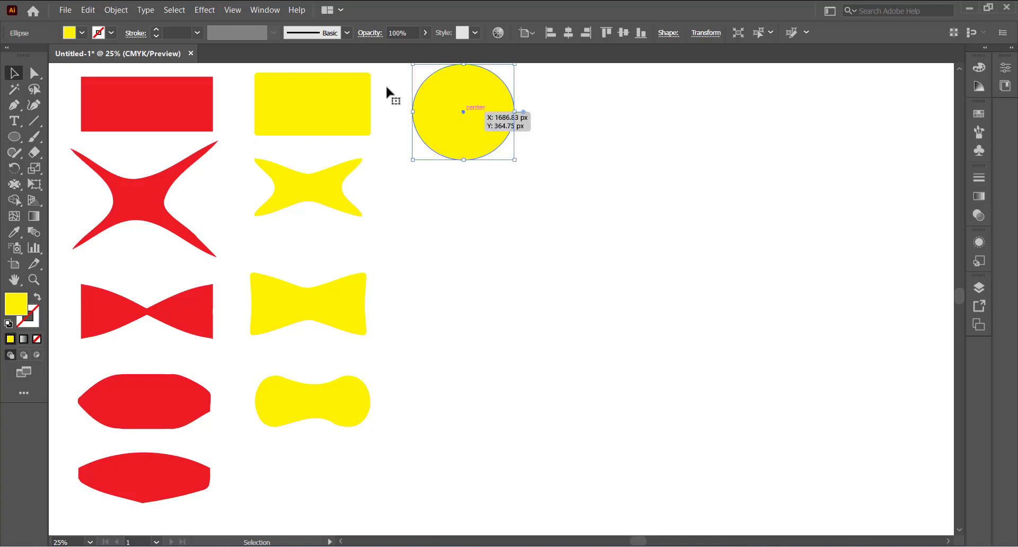
left_click(83, 34)
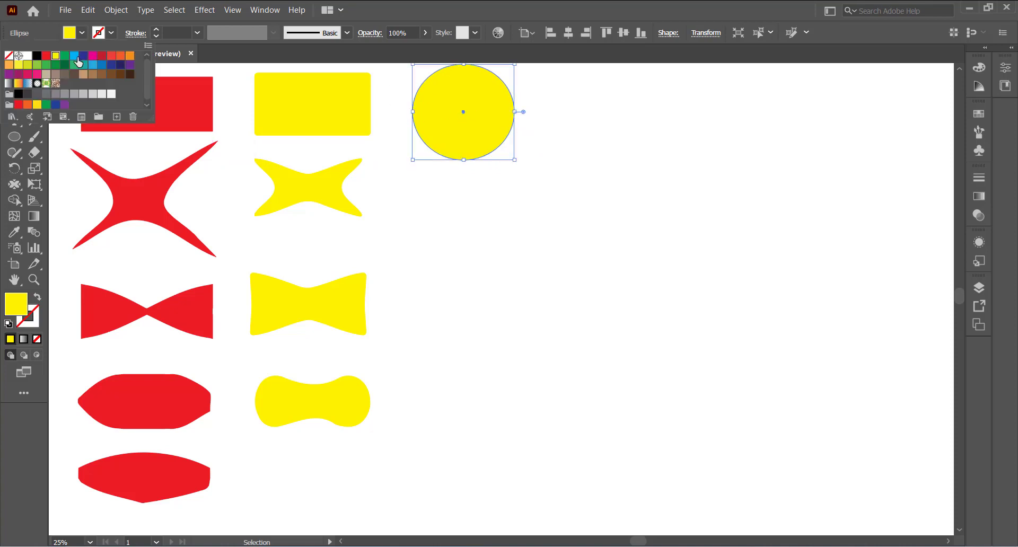
left_click(68, 56)
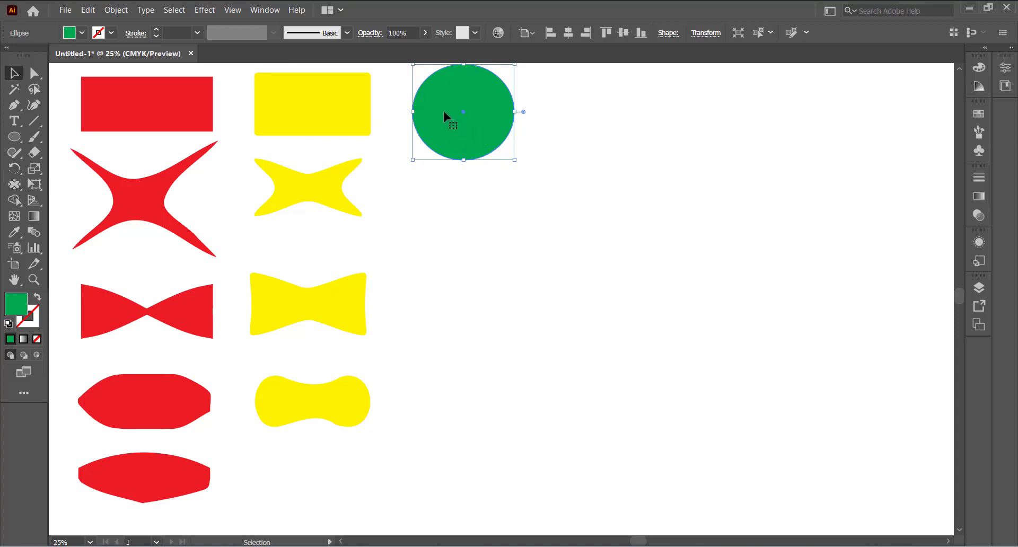
Copy the green ellipse below itself, pucker the copy's left and right edges to points with the round brush, and shift it slightly down
left_click_drag(467, 115, 466, 214)
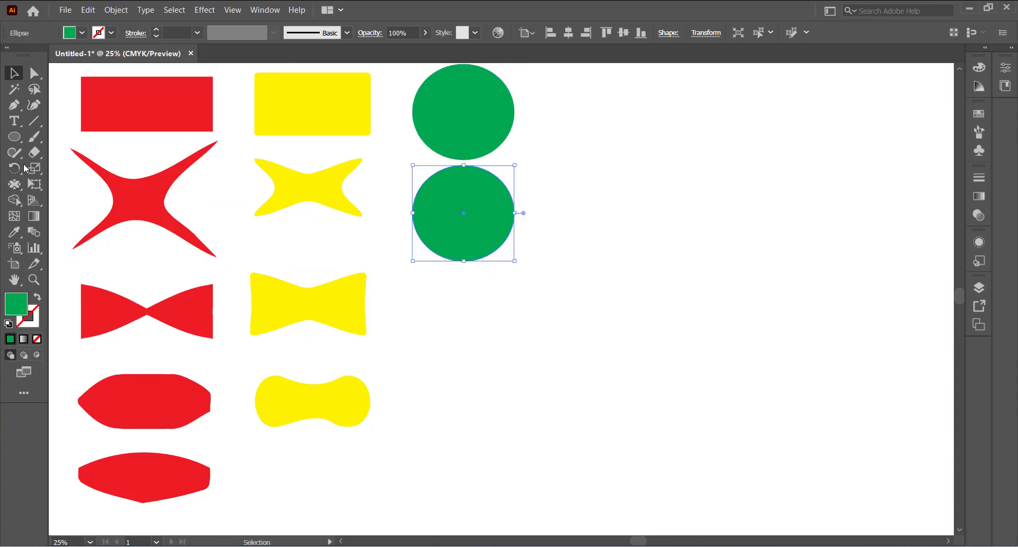
left_click(14, 188)
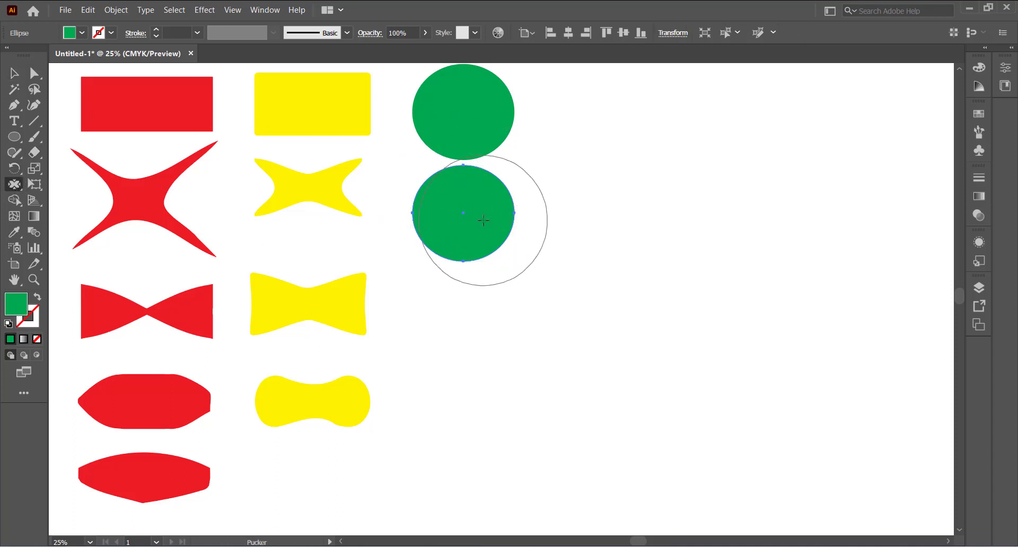
left_click_drag(414, 213, 414, 214)
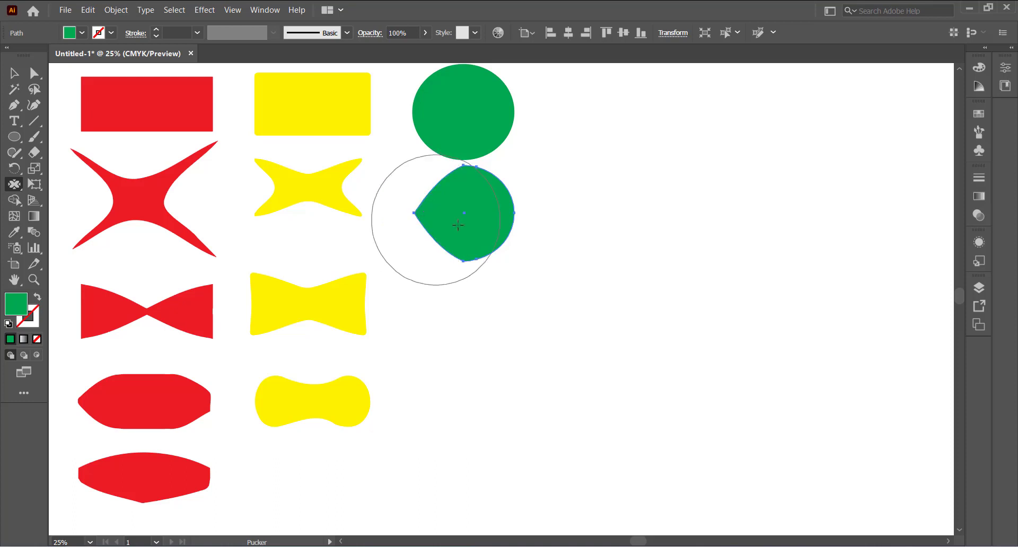
left_click(515, 214)
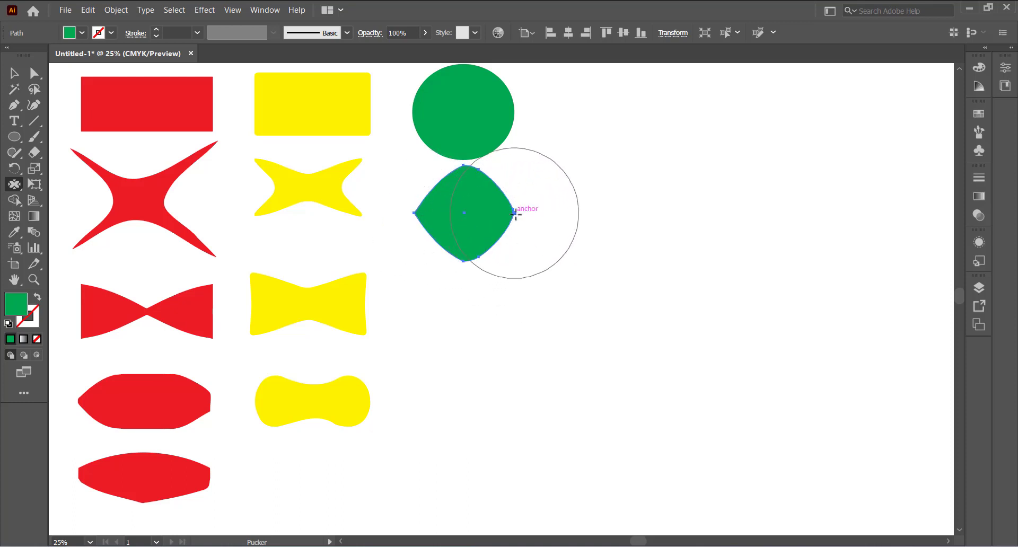
left_click(14, 72)
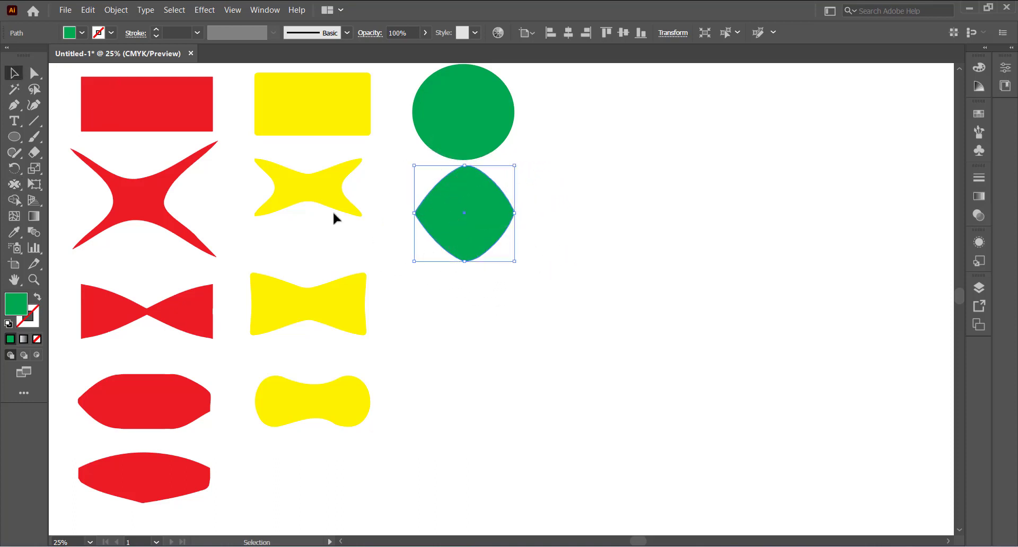
left_click_drag(468, 247, 464, 252)
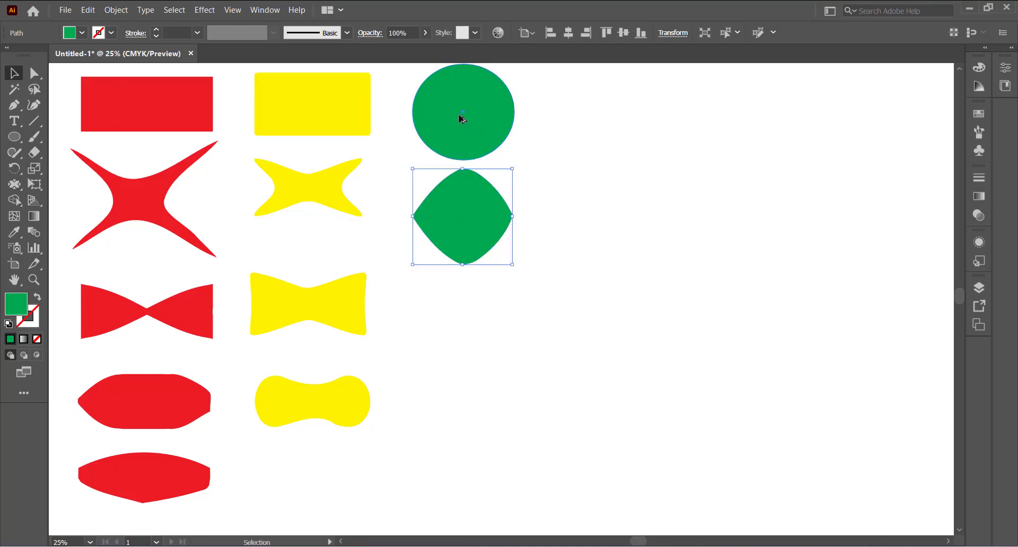
Copy the plain green ellipse to the bottom of the green column and pucker its left and right sides outward into long points
left_click_drag(462, 118, 457, 325)
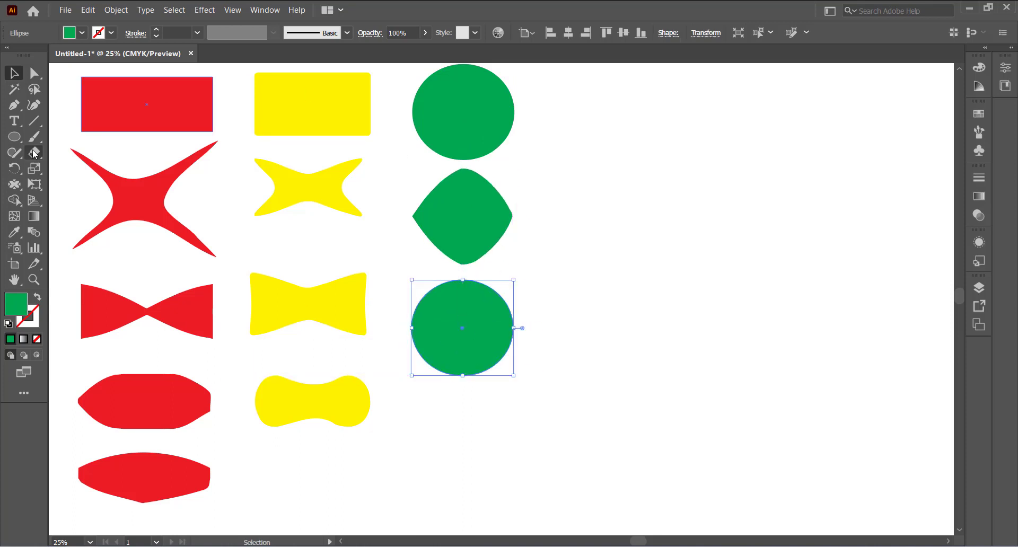
left_click(14, 184)
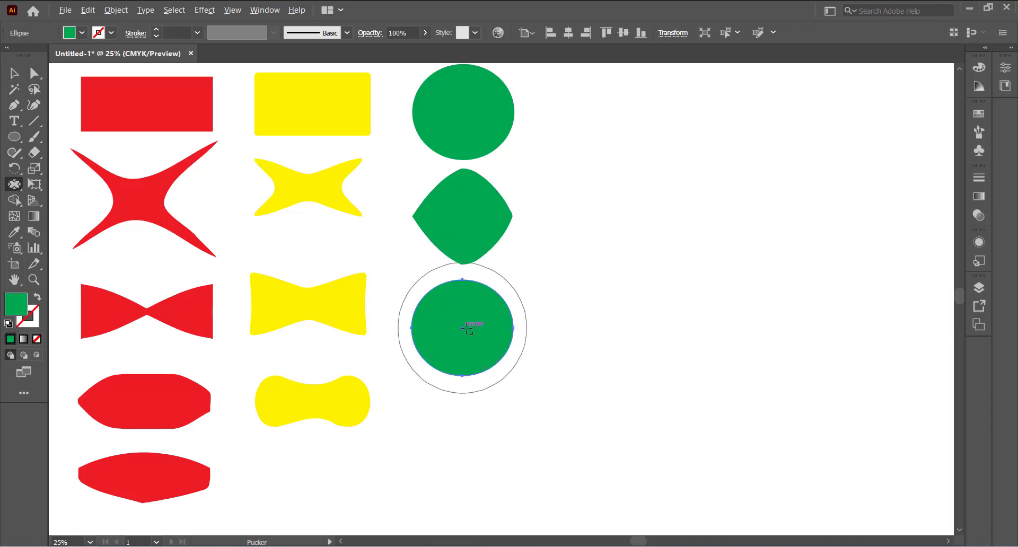
mouse_move(466, 336)
left_mouse_down()
mouse_move(477, 346)
mouse_move(448, 332)
mouse_move(462, 313)
mouse_move(460, 351)
mouse_move(461, 318)
mouse_move(459, 327)
mouse_move(404, 325)
mouse_move(433, 331)
mouse_move(408, 320)
mouse_move(375, 331)
left_mouse_up()
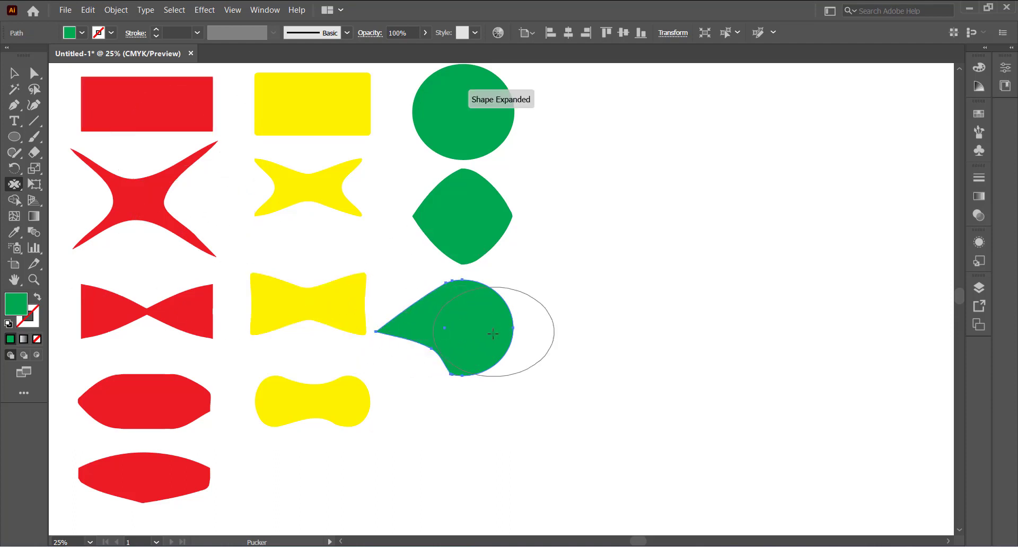
mouse_move(512, 329)
left_mouse_down()
mouse_move(534, 332)
mouse_move(555, 367)
left_mouse_up()
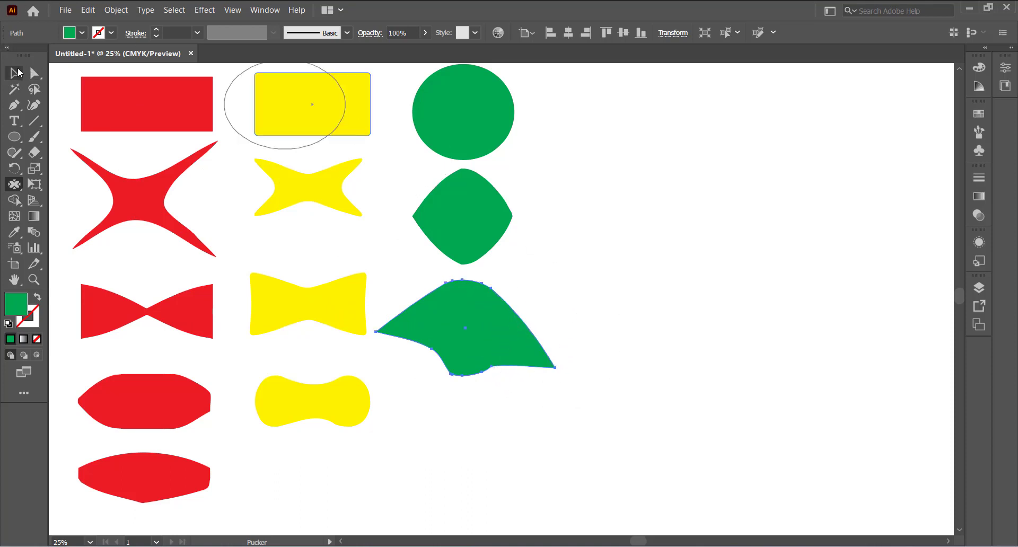
left_click(16, 73)
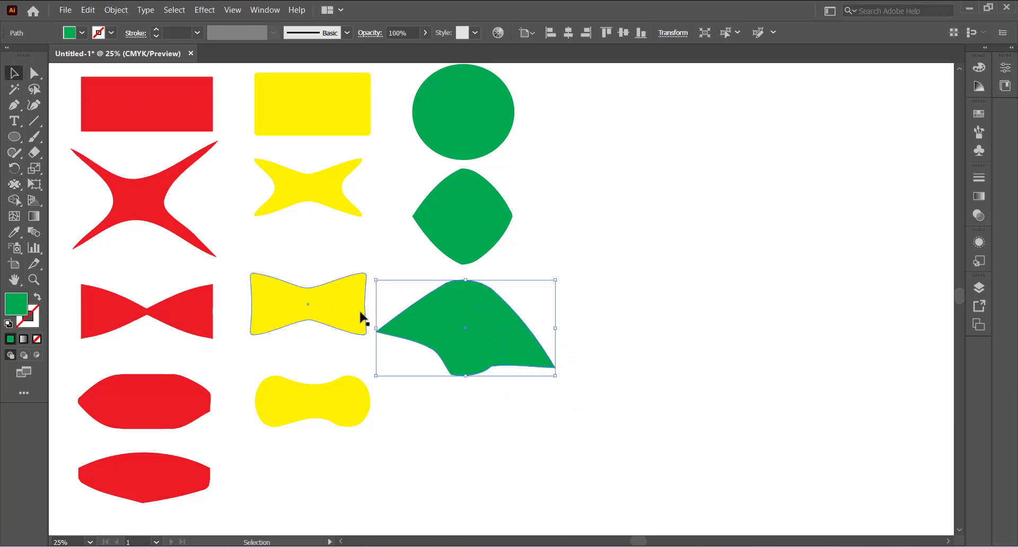
Pucker the lowest green shape's bottom edge inward into a shallow curve and its upper edge out to a corner
left_click(12, 187)
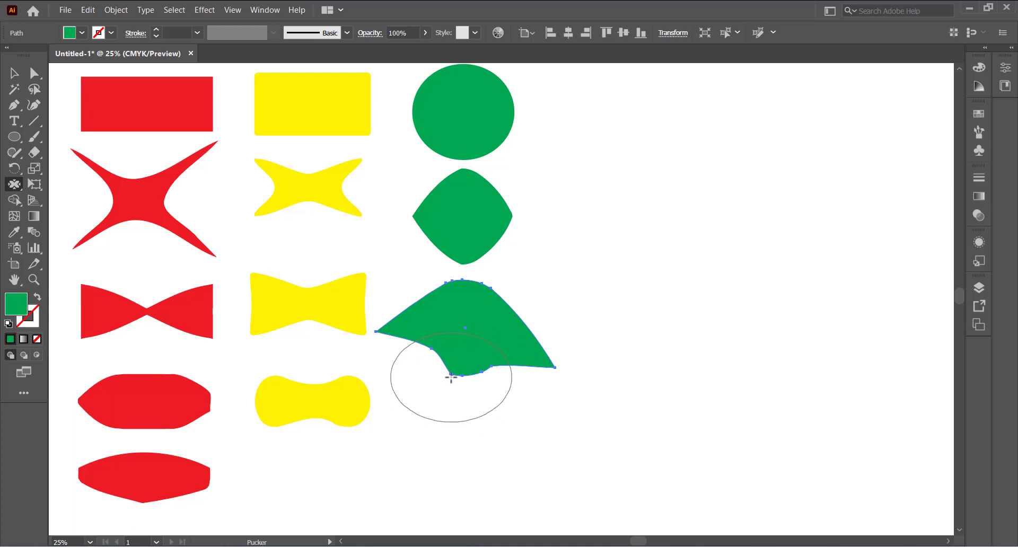
left_click_drag(451, 378, 463, 338)
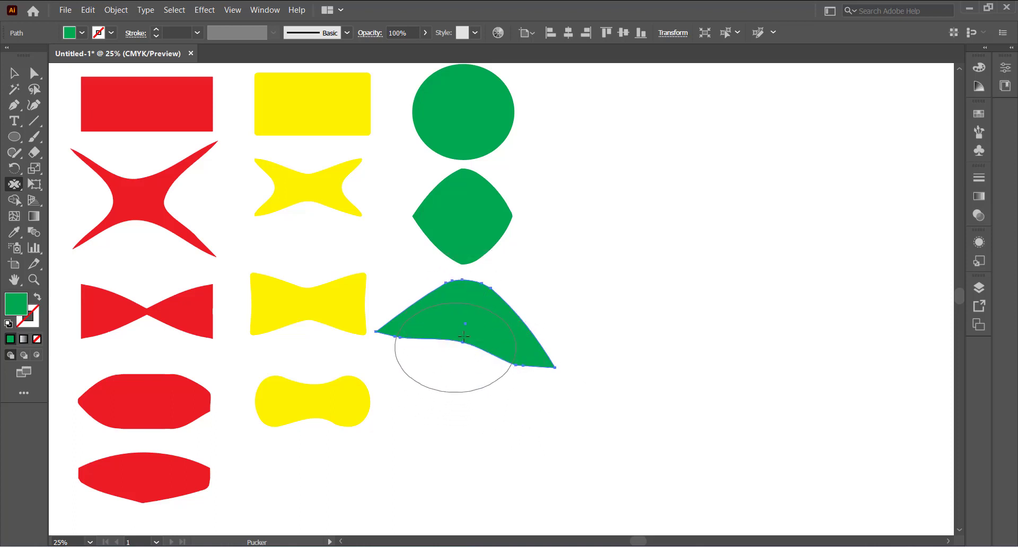
left_click_drag(486, 280, 490, 277)
left_click(14, 74)
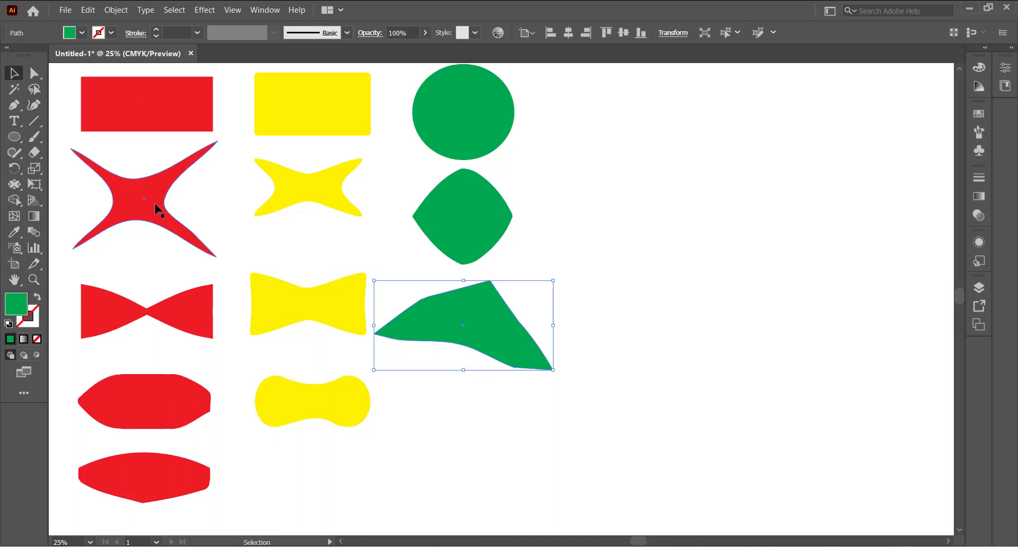
Draw a hexagon beside the green ellipse, move it fully into view at the top of a fourth column, and fill it with light blue
right_click(22, 140)
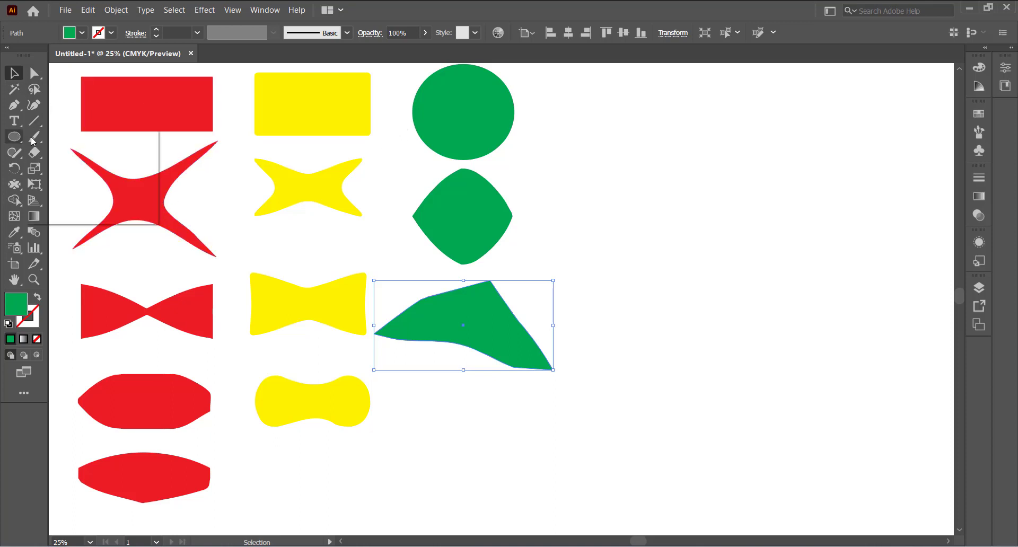
left_click(76, 184)
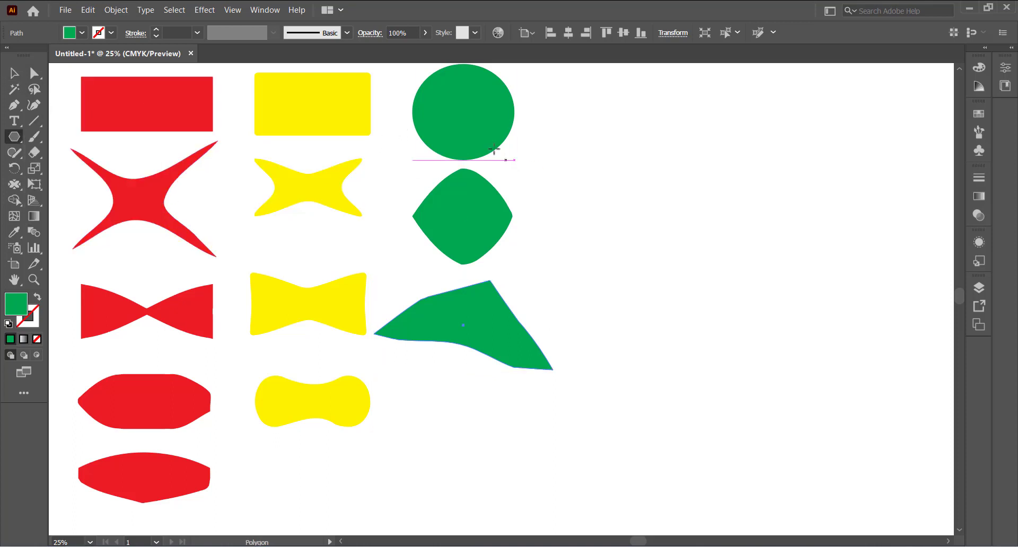
mouse_move(593, 87)
left_mouse_down()
mouse_move(663, 150)
mouse_move(643, 129)
mouse_move(625, 141)
left_mouse_up()
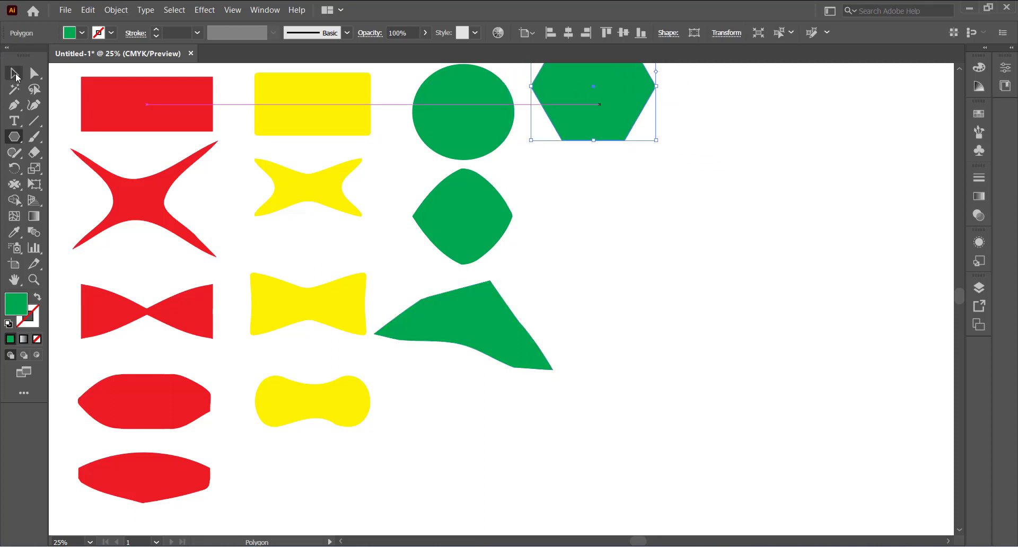
left_click(15, 74)
left_click_drag(599, 123, 613, 159)
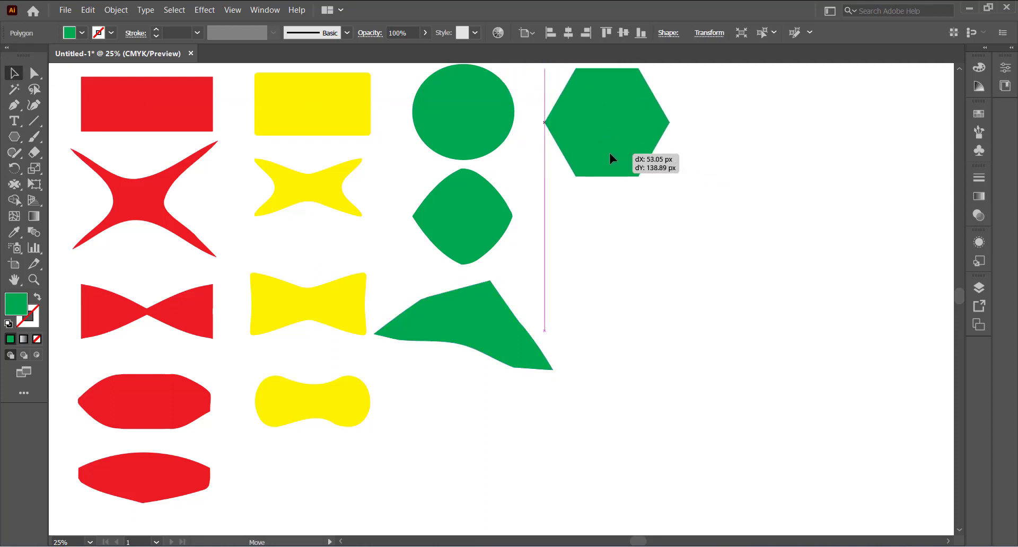
left_click(82, 34)
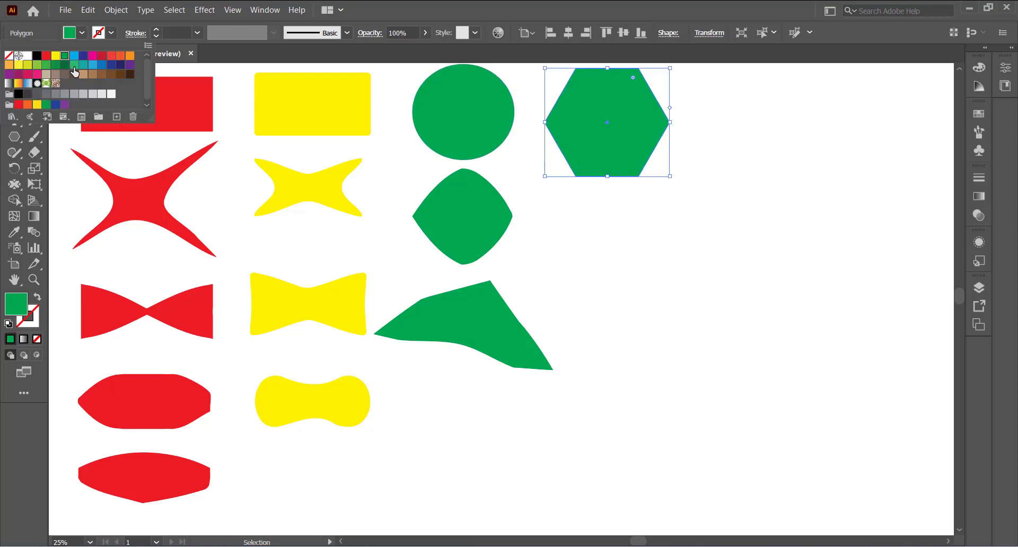
left_click(75, 56)
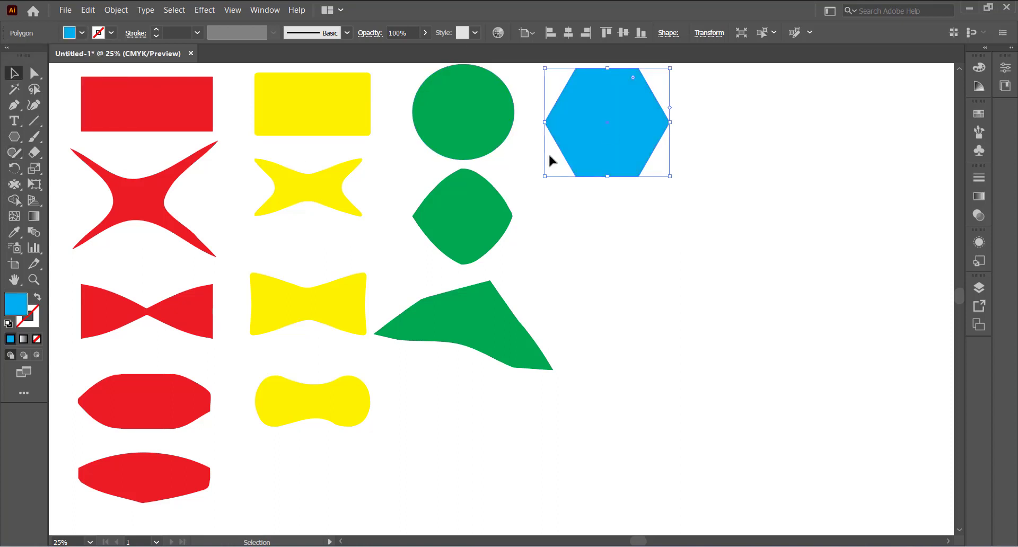
Copy the blue hexagon below itself, pucker the copy around its centre into a horned shape, and nudge it slightly up
left_click_drag(606, 122, 606, 239)
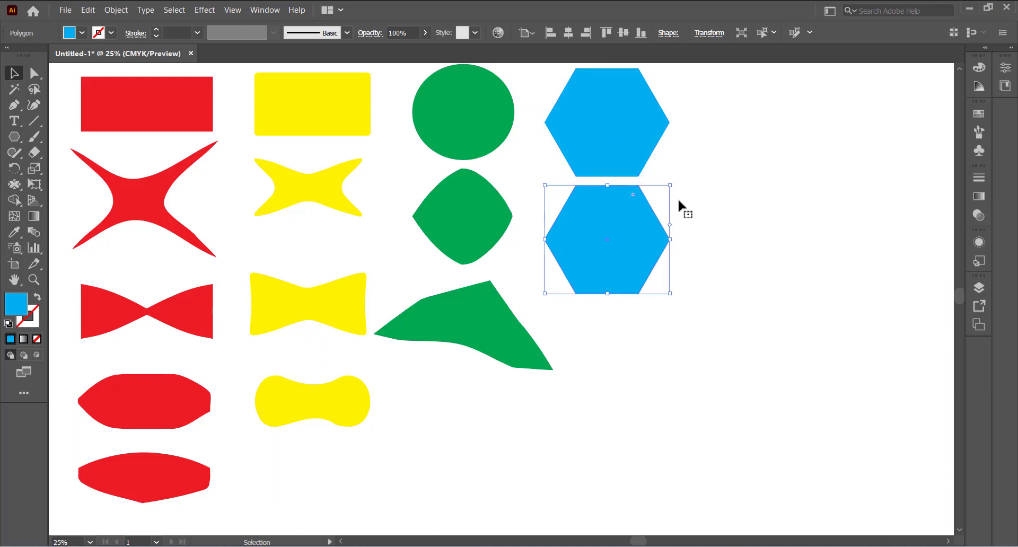
left_click(14, 184)
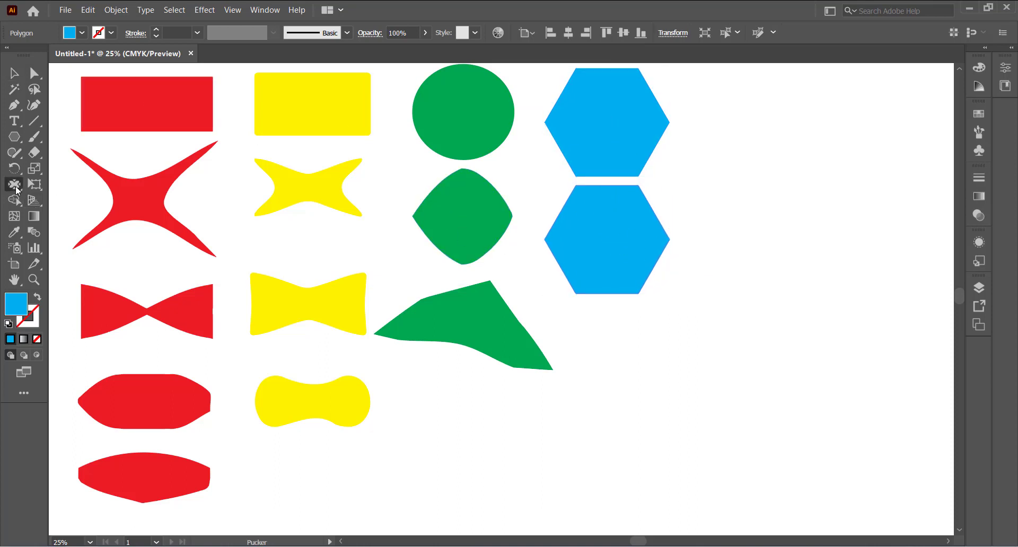
left_click(609, 240)
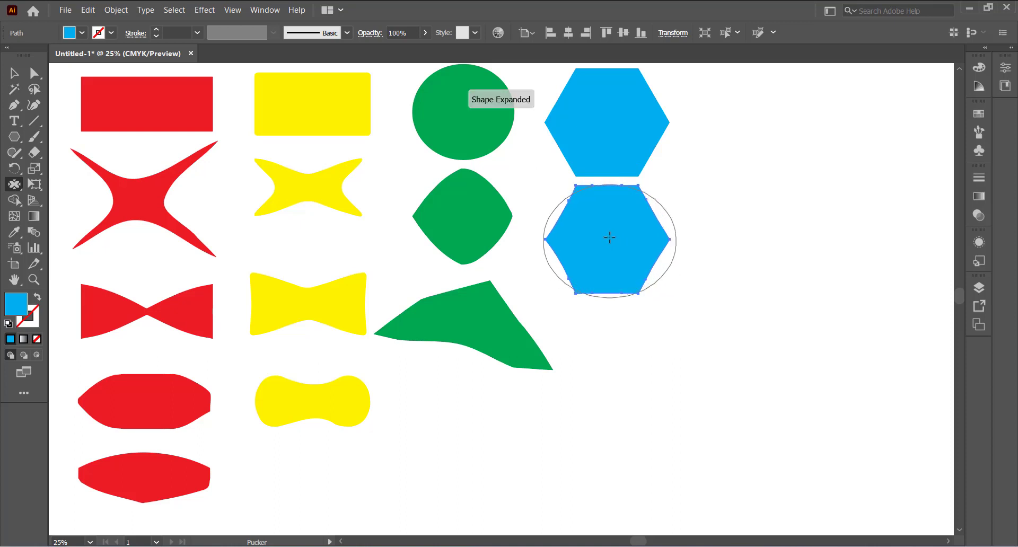
left_click_drag(609, 237, 609, 237)
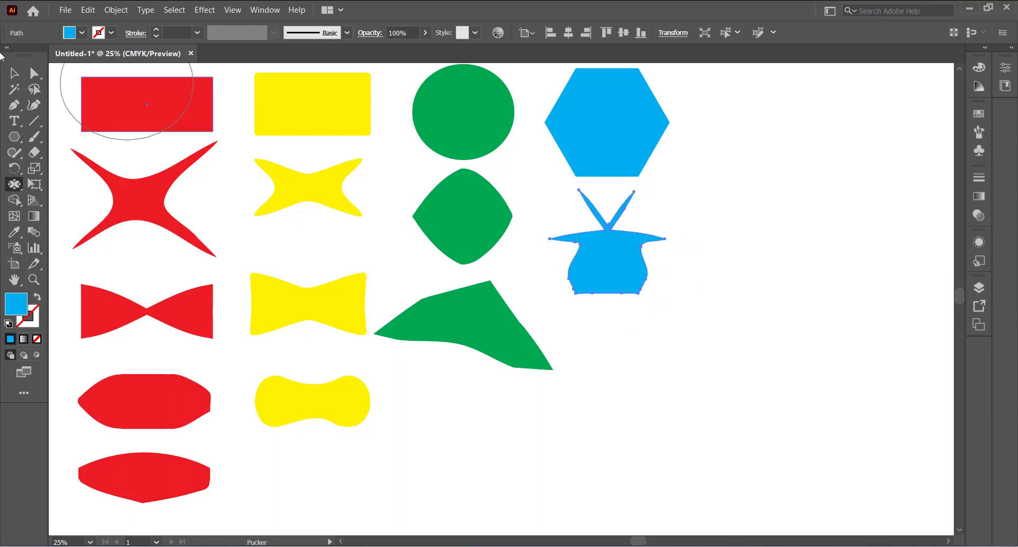
left_click(13, 73)
left_click_drag(608, 287, 606, 281)
left_click(643, 277)
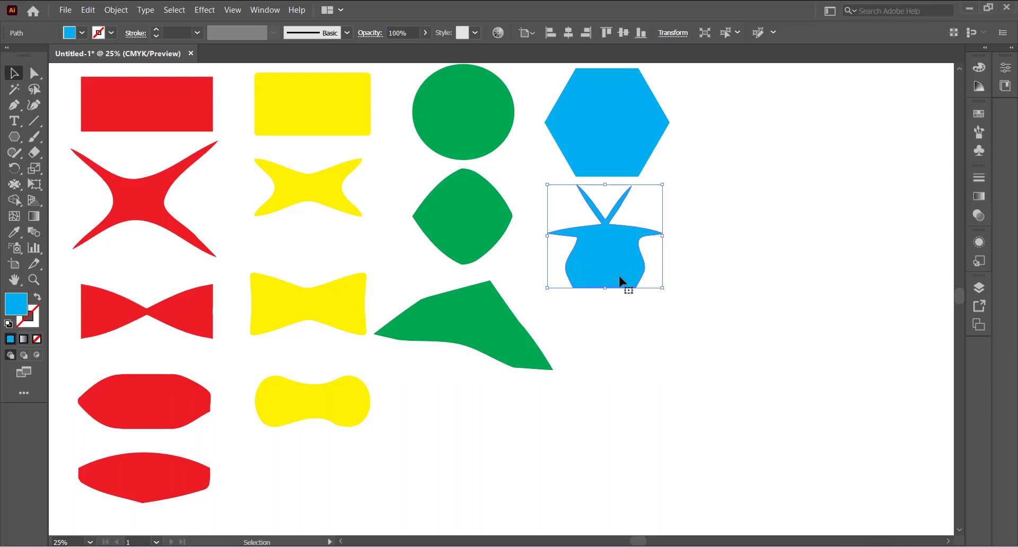
Draw a magenta five-pointed star at the top of a fifth column and place a copy directly below it
left_click(14, 137)
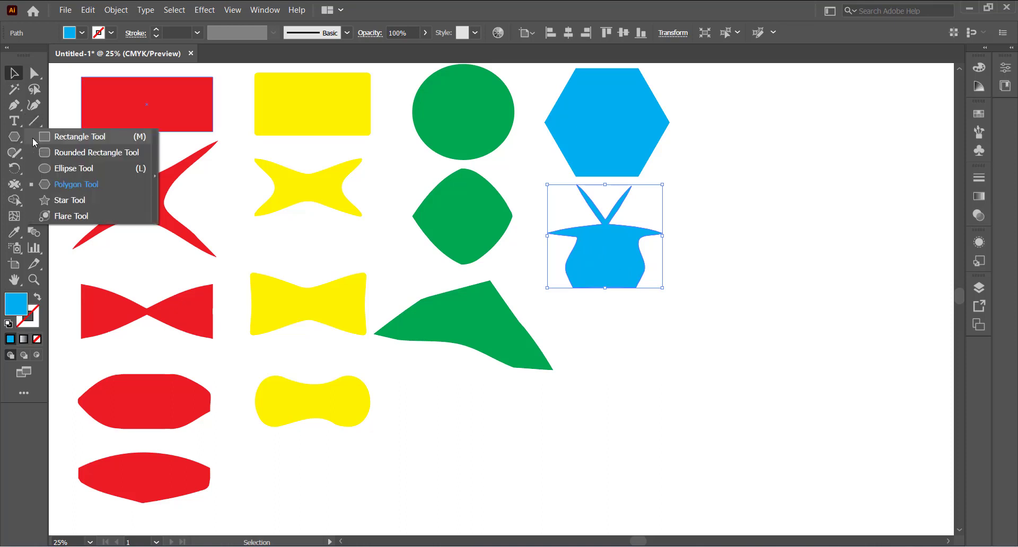
left_click(49, 200)
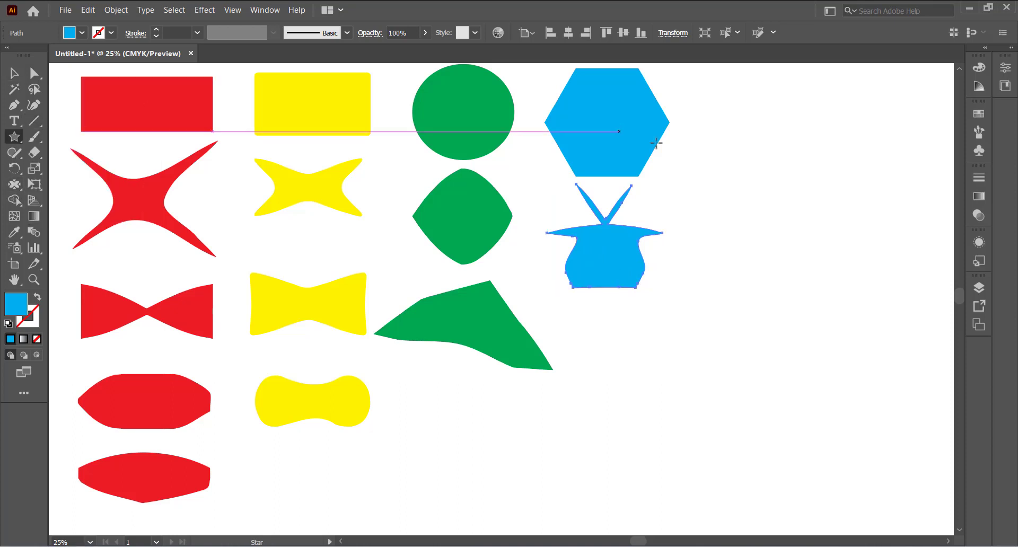
left_click_drag(750, 93, 744, 247)
left_click(10, 74)
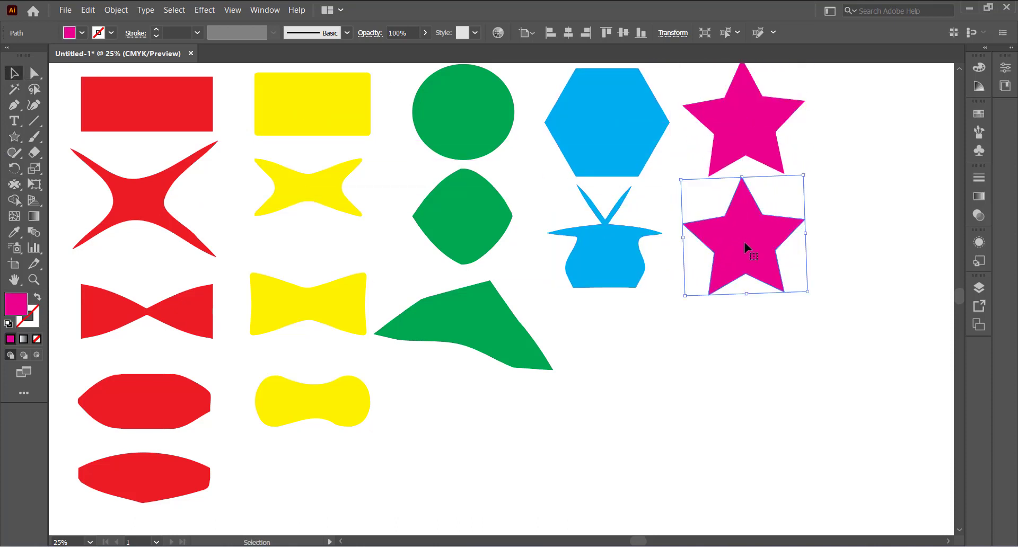
Pucker the lower magenta star at its centre until its arms become thin petals, and deselect it
left_click(14, 184)
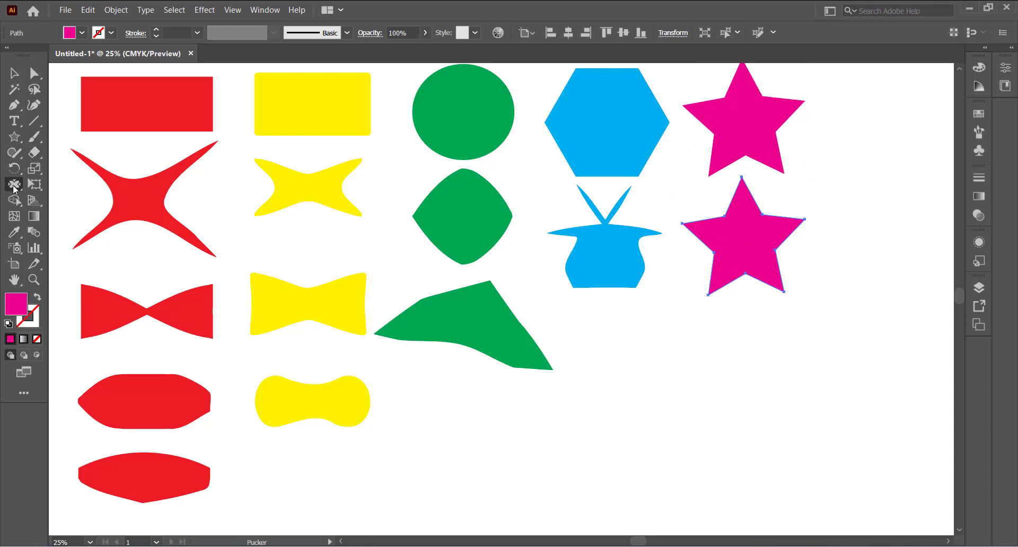
left_click(748, 238)
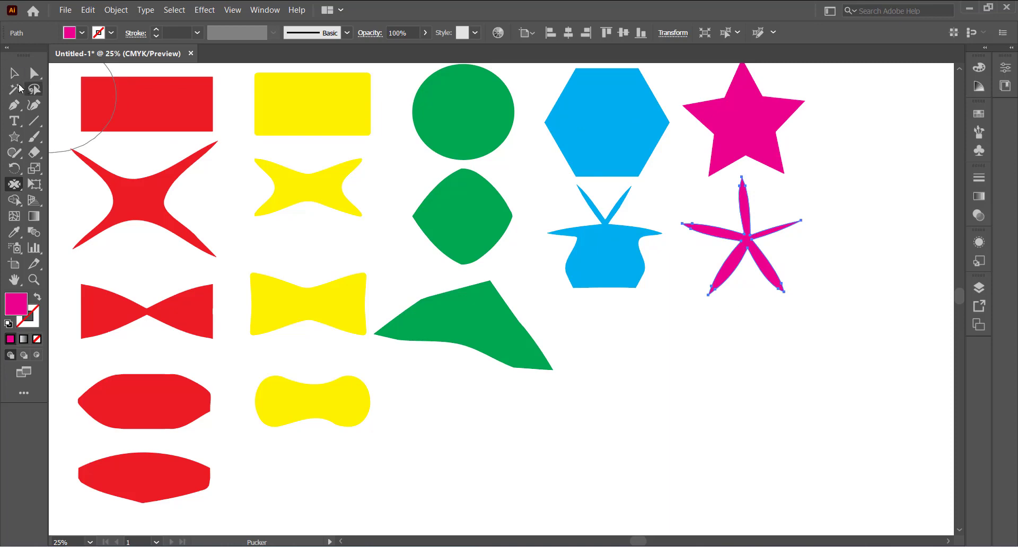
left_click(14, 73)
left_click(737, 333)
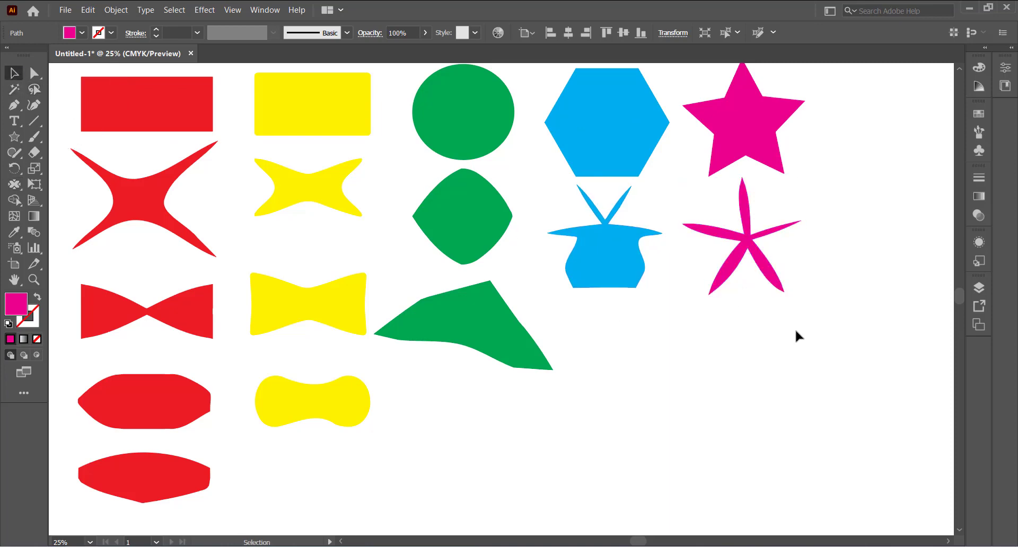
Remove the fill from the puckered star and give it an orange stroke
left_click(750, 245)
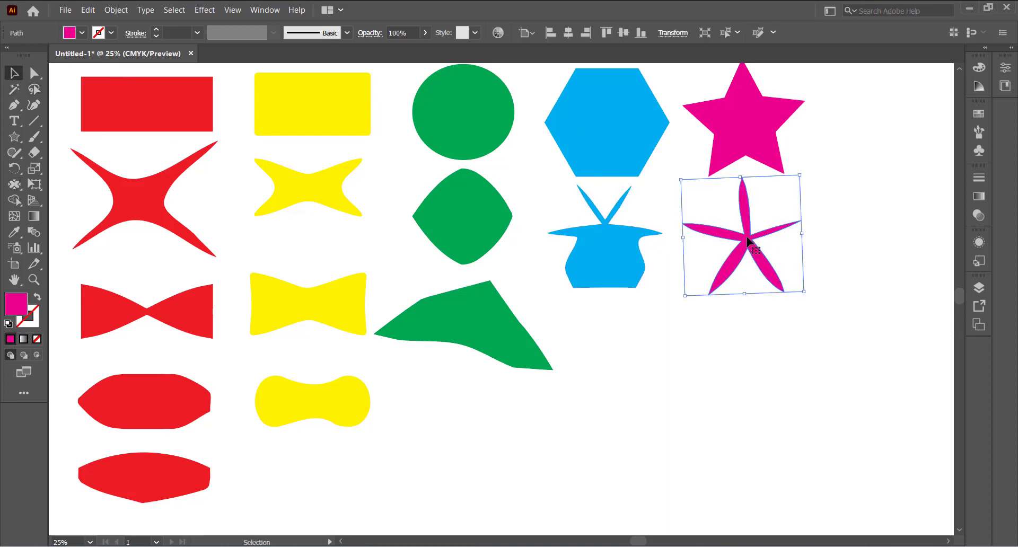
left_click(83, 33)
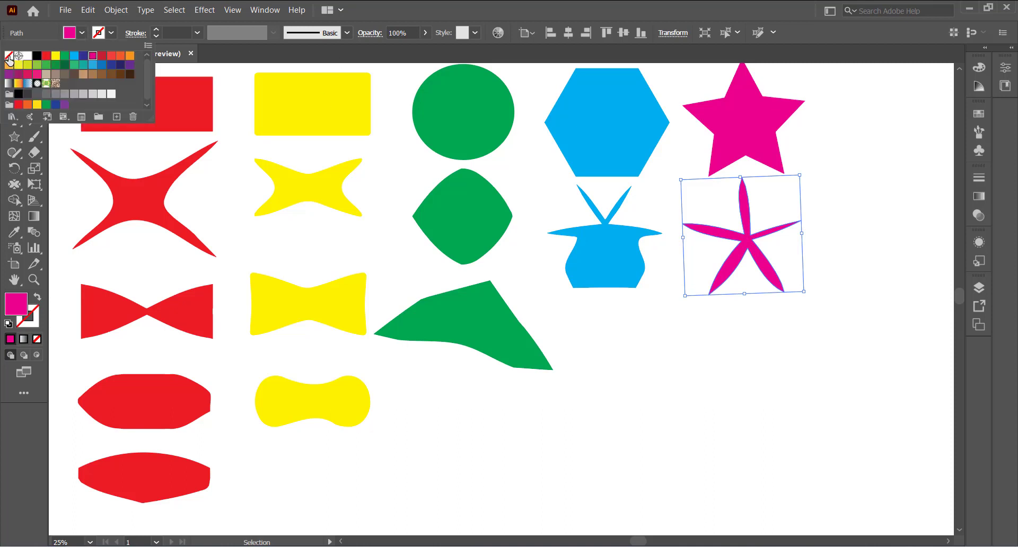
left_click(9, 55)
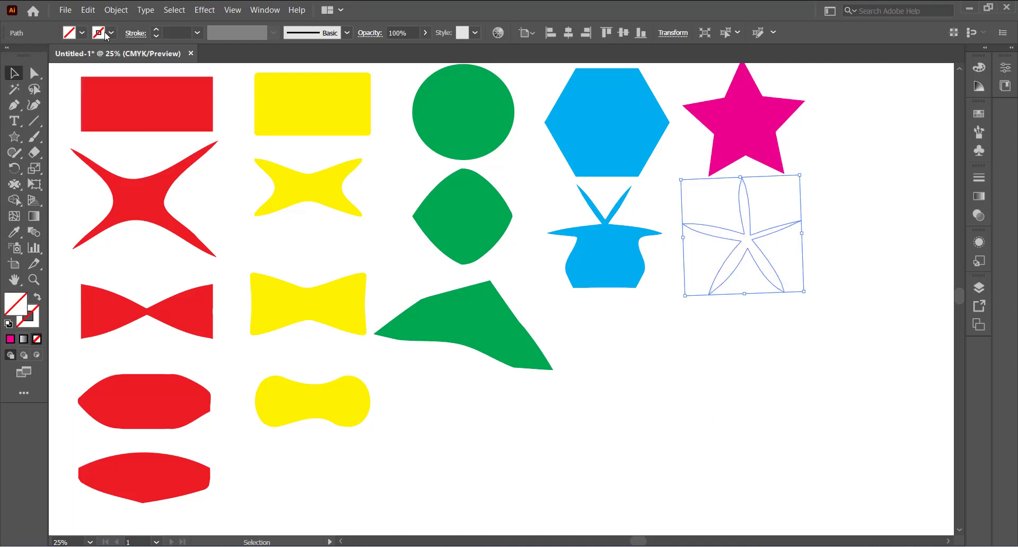
left_click(111, 33)
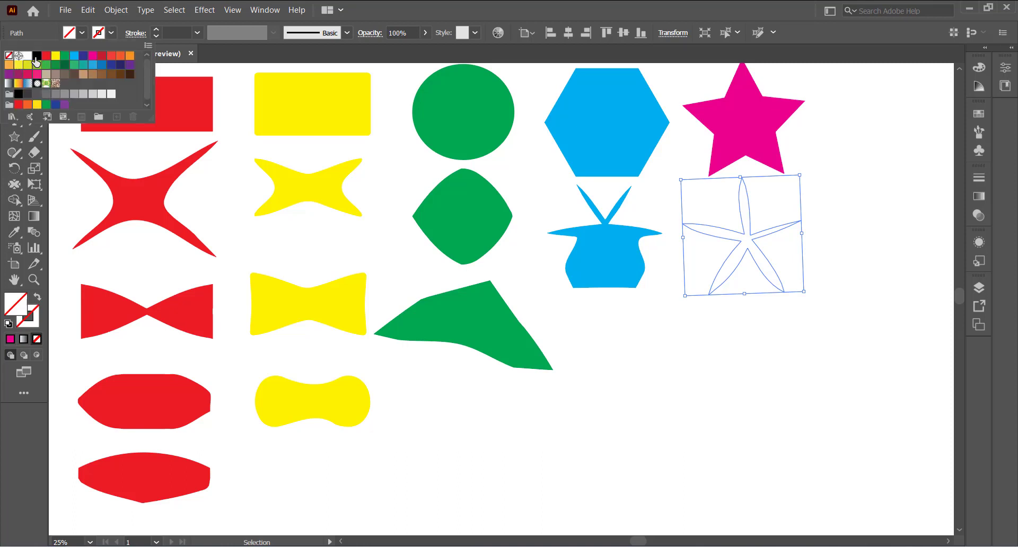
left_click(120, 55)
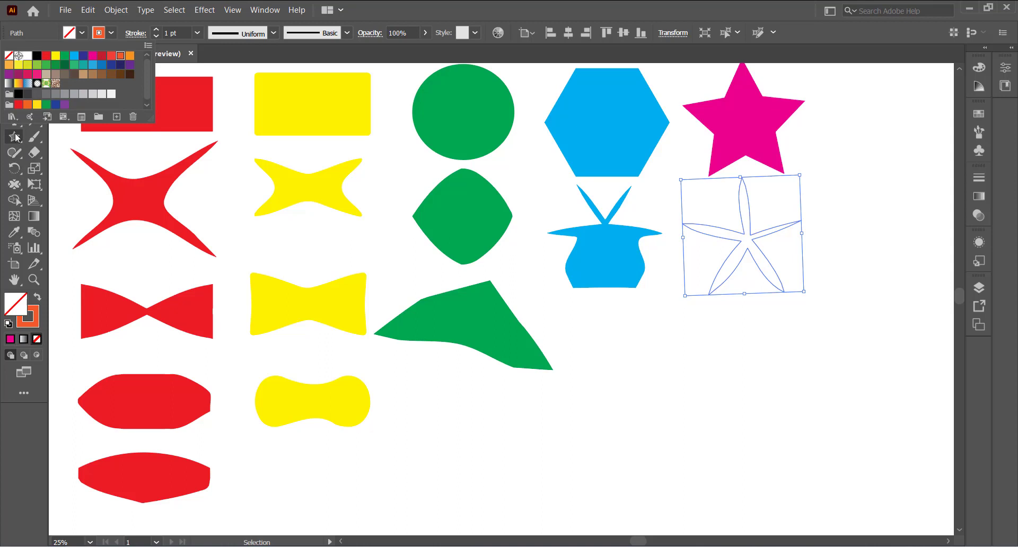
key("Escape")
Draw an unfilled orange-outlined rectangle about 568 by 409 px below the puckered star and set its stroke weight to 20 pt
left_click_drag(13, 141, 68, 142)
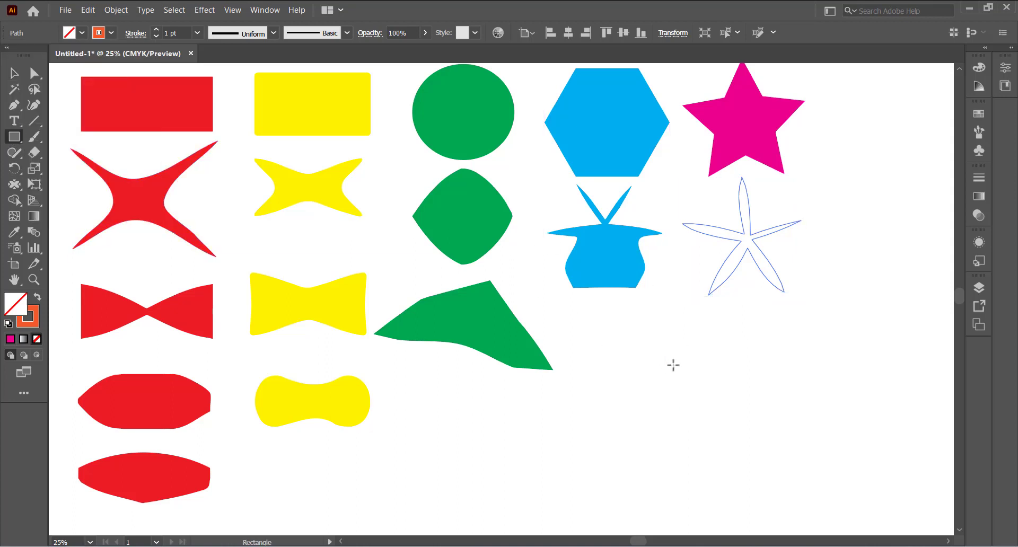
left_click_drag(674, 365, 820, 471)
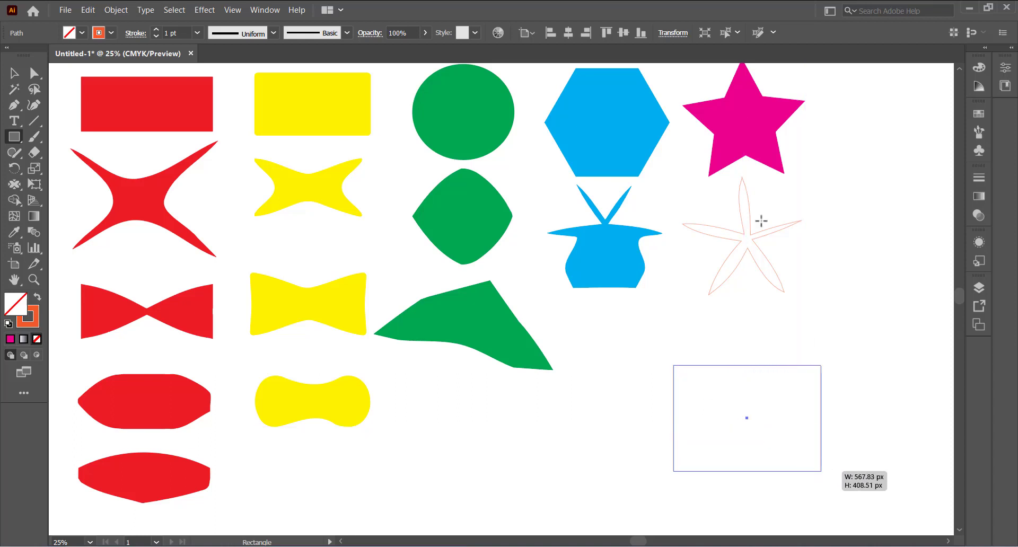
left_click_drag(154, 30, 155, 32)
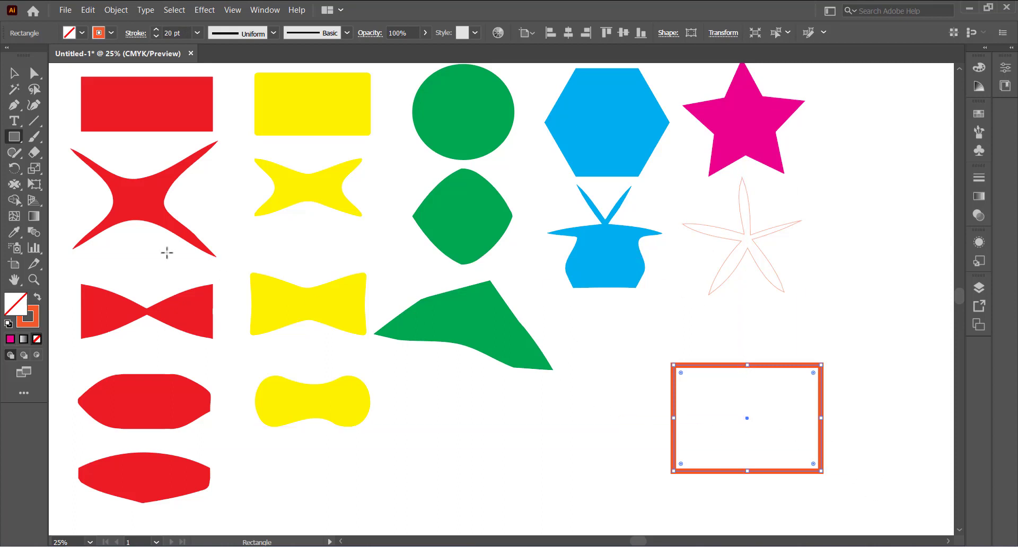
Pucker the orange-outlined rectangle at its centre until its sides meet and form four petals
left_click(20, 188)
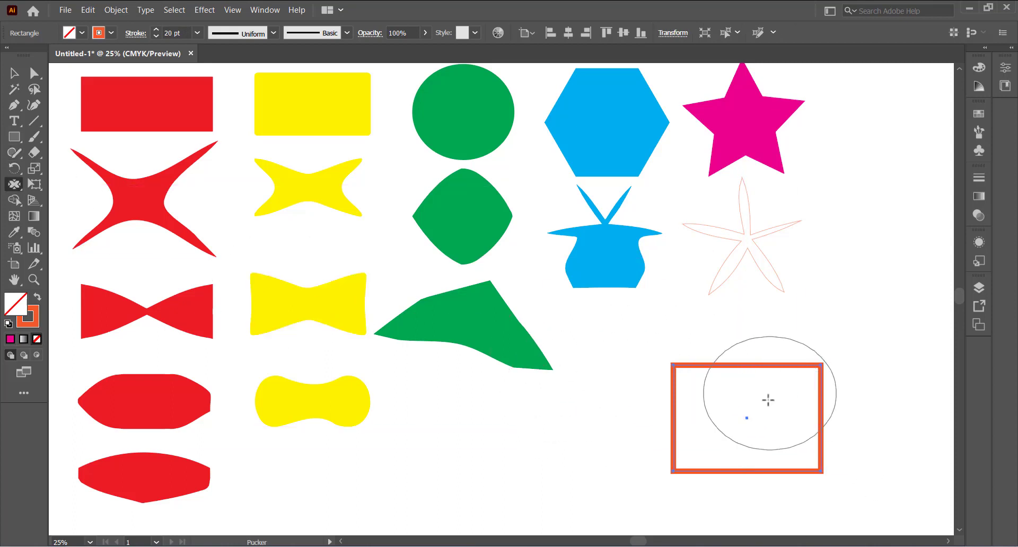
mouse_move(777, 430)
left_mouse_down()
mouse_move(757, 383)
mouse_move(787, 400)
mouse_move(769, 390)
mouse_move(787, 391)
mouse_move(746, 416)
left_mouse_up()
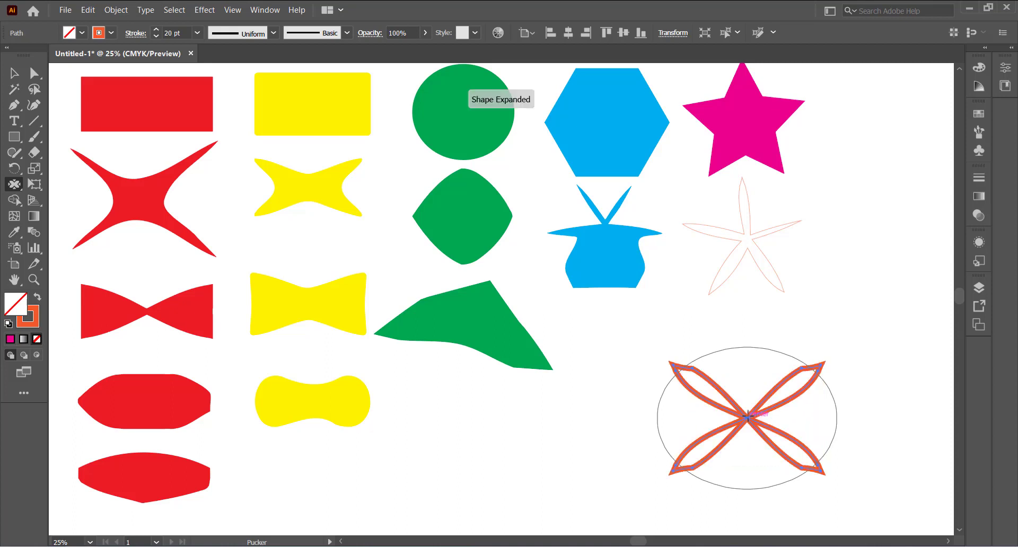
Duplicate the orange four-petal outline, rotate the copy so its petals fall between the original ones, and centre it on the original
key("v")
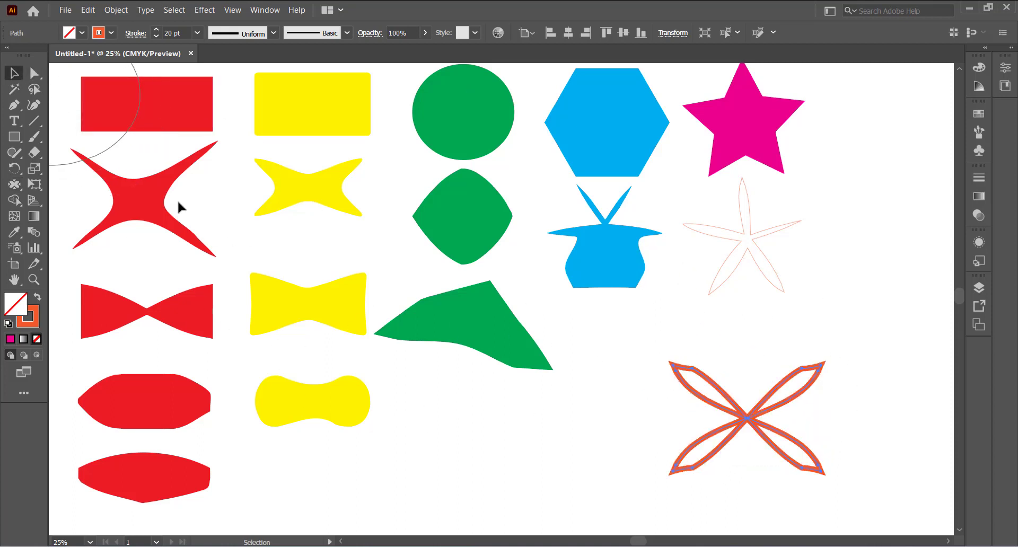
left_click(580, 379)
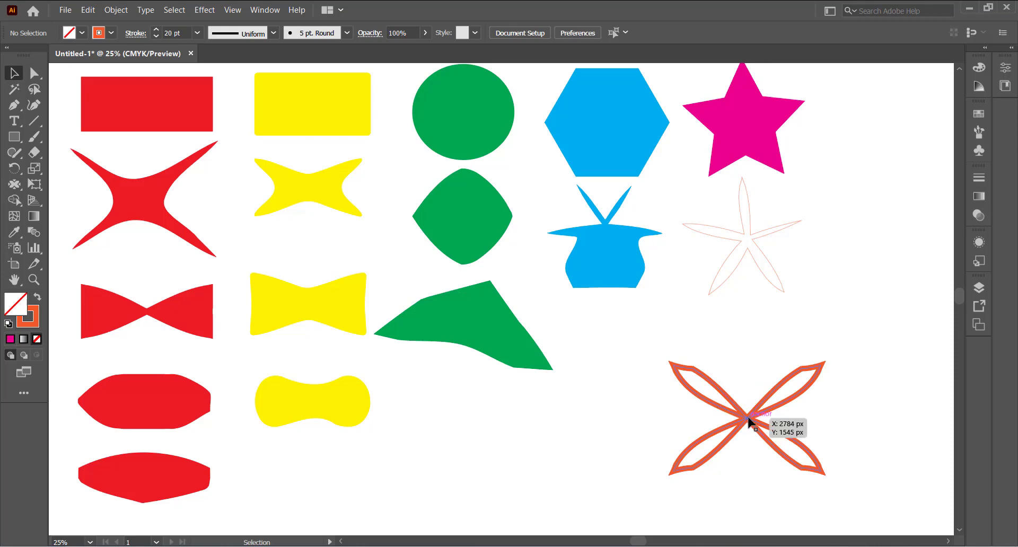
mouse_move(747, 420)
left_mouse_down()
mouse_move(740, 447)
mouse_move(677, 445)
mouse_move(740, 386)
mouse_move(745, 424)
mouse_move(754, 413)
left_mouse_up()
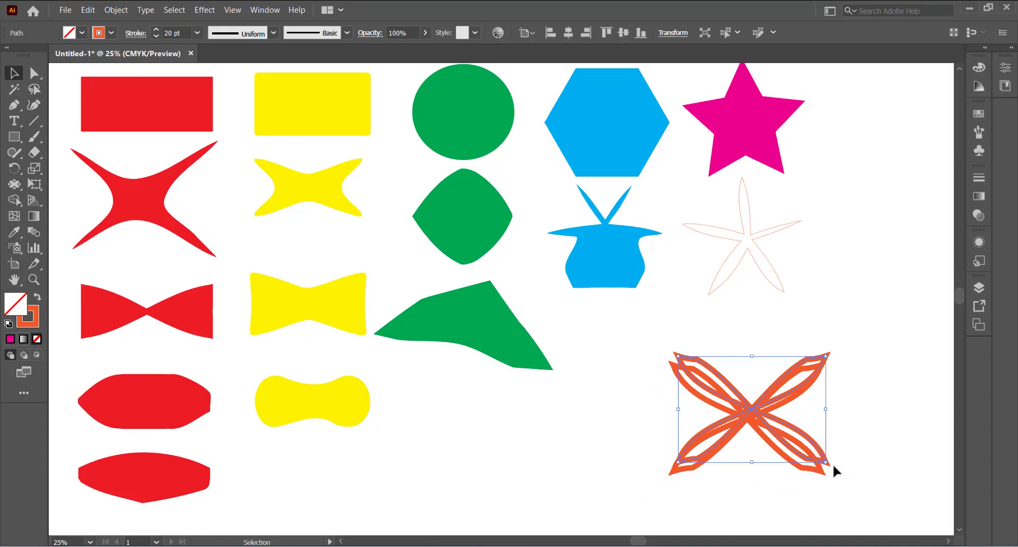
left_click_drag(827, 468, 781, 493)
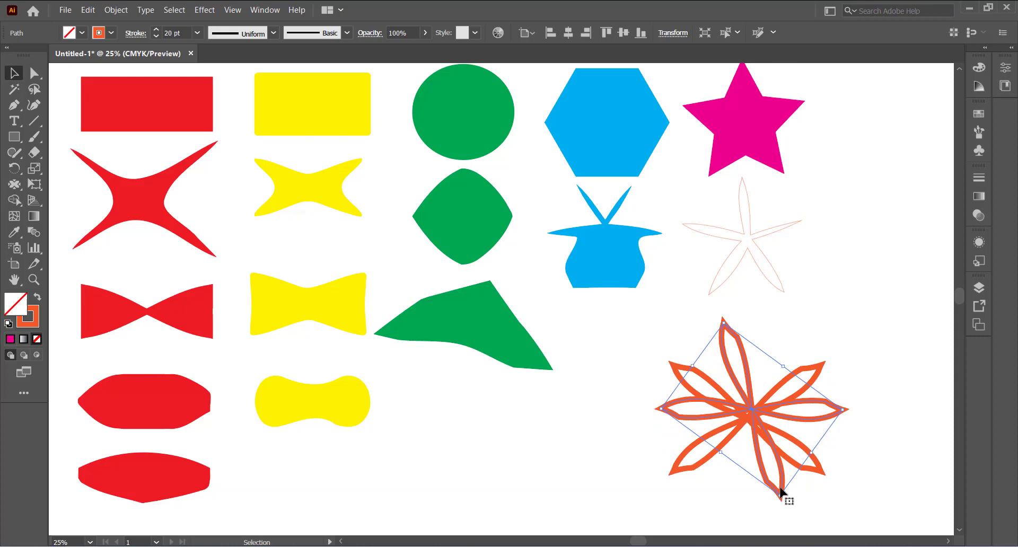
left_click_drag(750, 413, 747, 418)
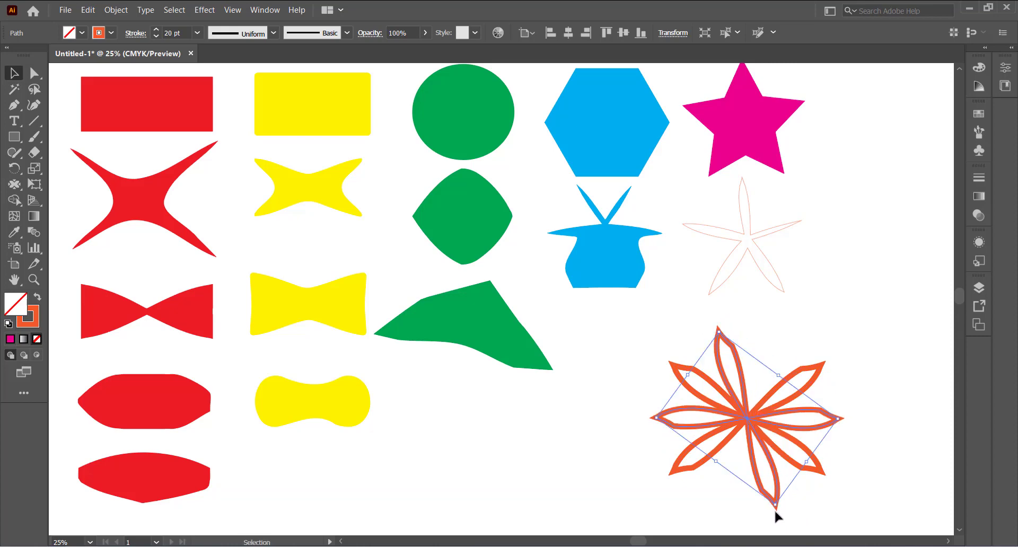
left_click_drag(774, 509, 761, 509)
left_click(843, 416)
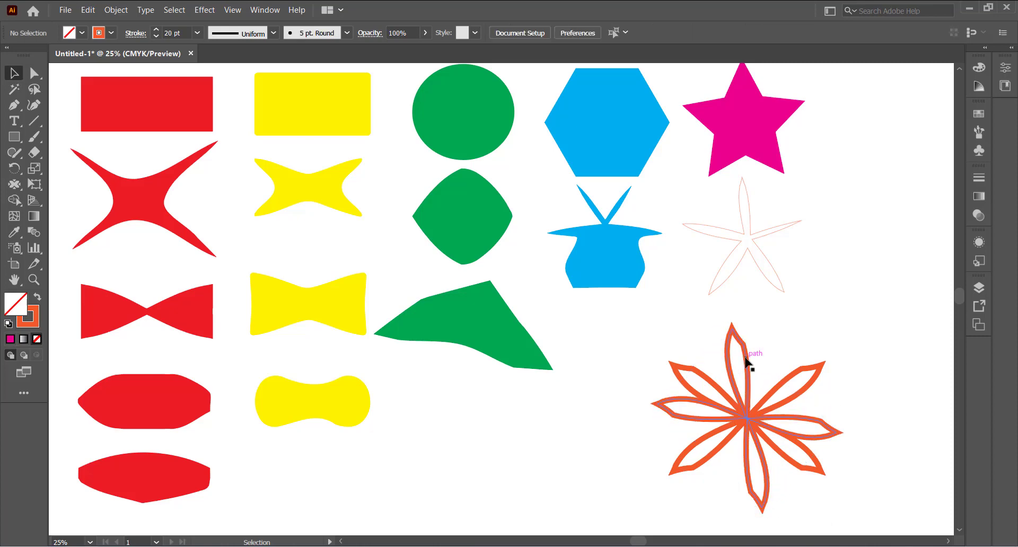
Change the stroke of the rotated four-petal copy to a lighter orange
left_click(746, 363)
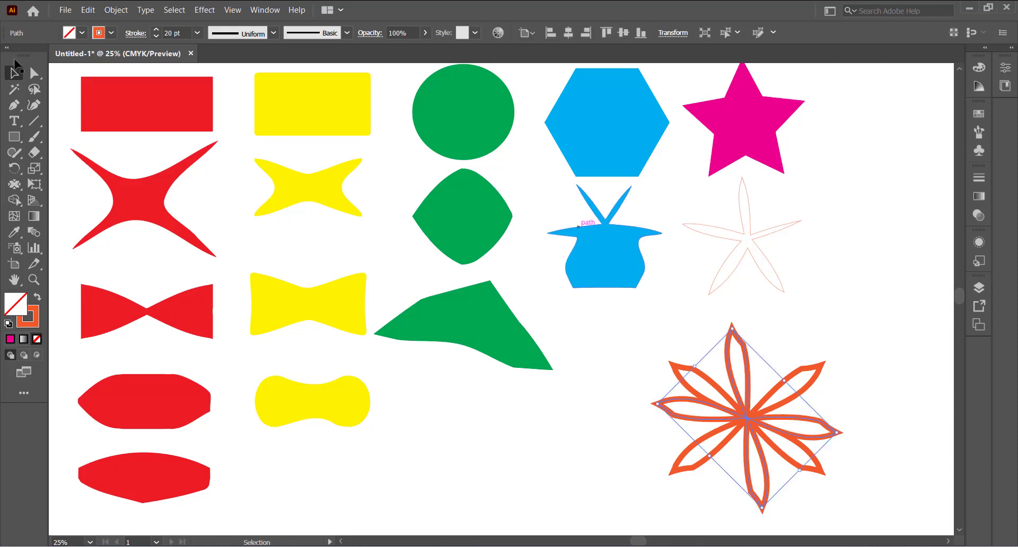
left_click(112, 34)
left_click(130, 56)
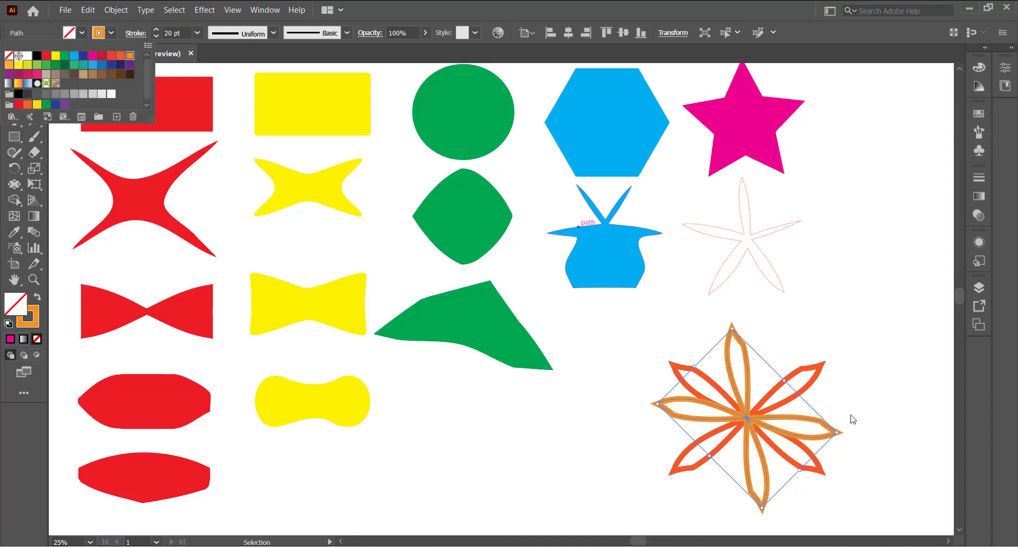
left_click(872, 365)
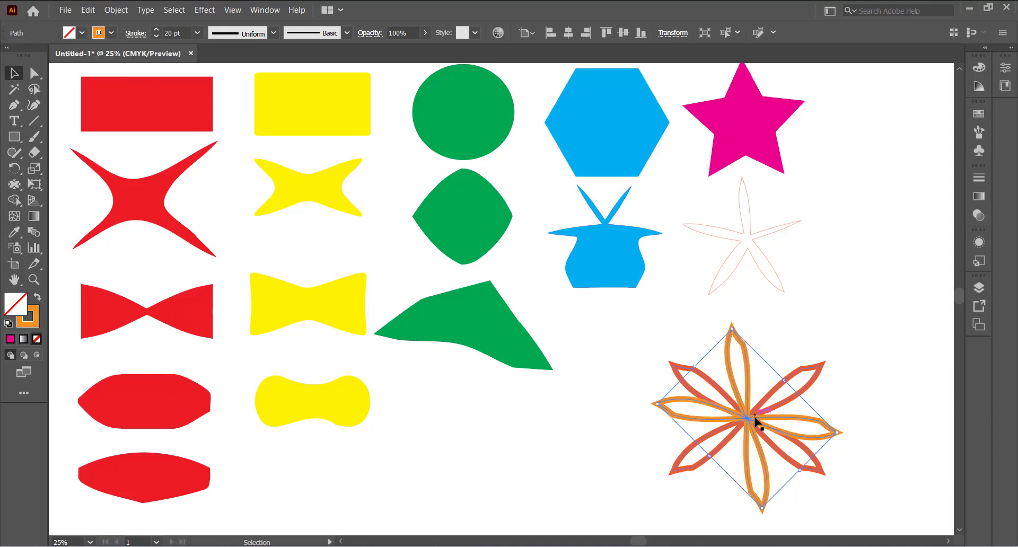
Duplicate the light-orange petals, rotate and centre the copy to fill the remaining gaps, and give it a paler orange stroke
left_click_drag(747, 418, 764, 414)
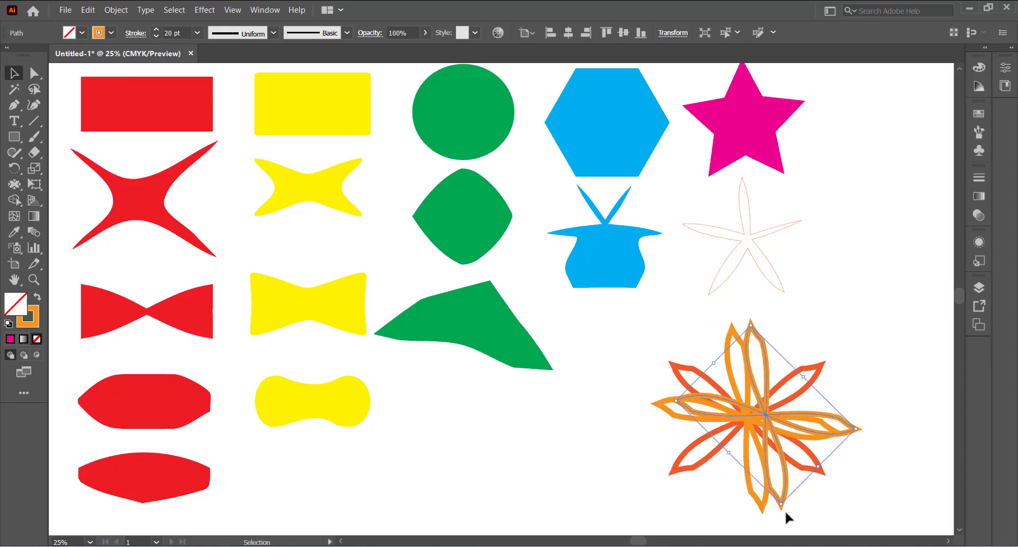
left_click_drag(781, 517, 726, 498)
left_click_drag(767, 424, 743, 420)
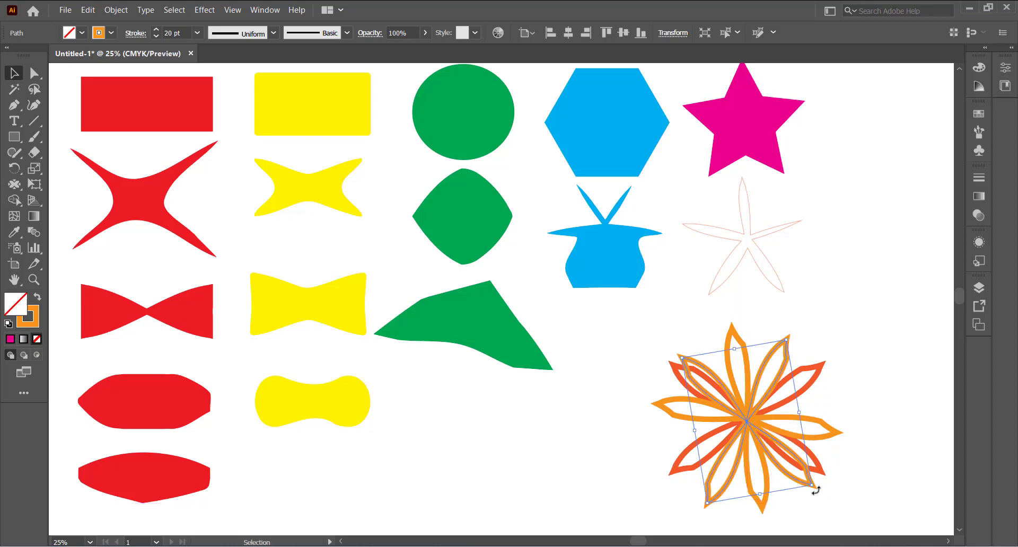
left_click_drag(814, 488, 808, 498)
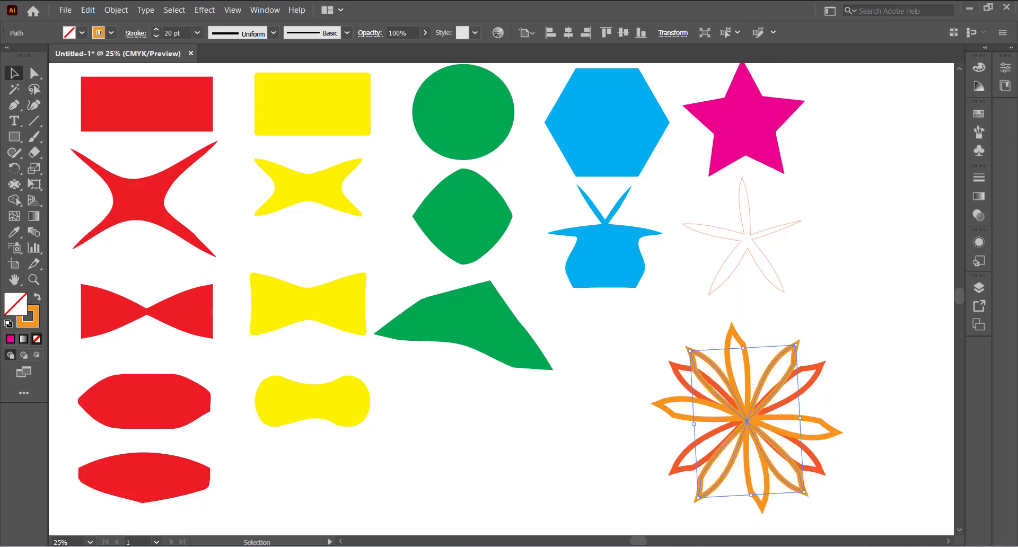
left_click(112, 34)
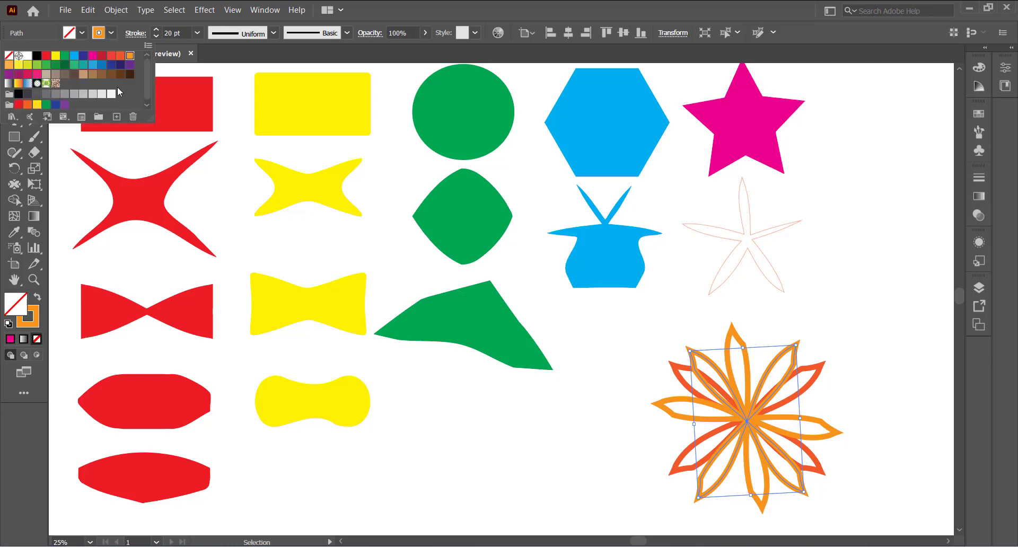
Group all the petal outlines into one flower, move it below the distorted green shape, and shift that green shape slightly upward
left_click(673, 361, "shift")
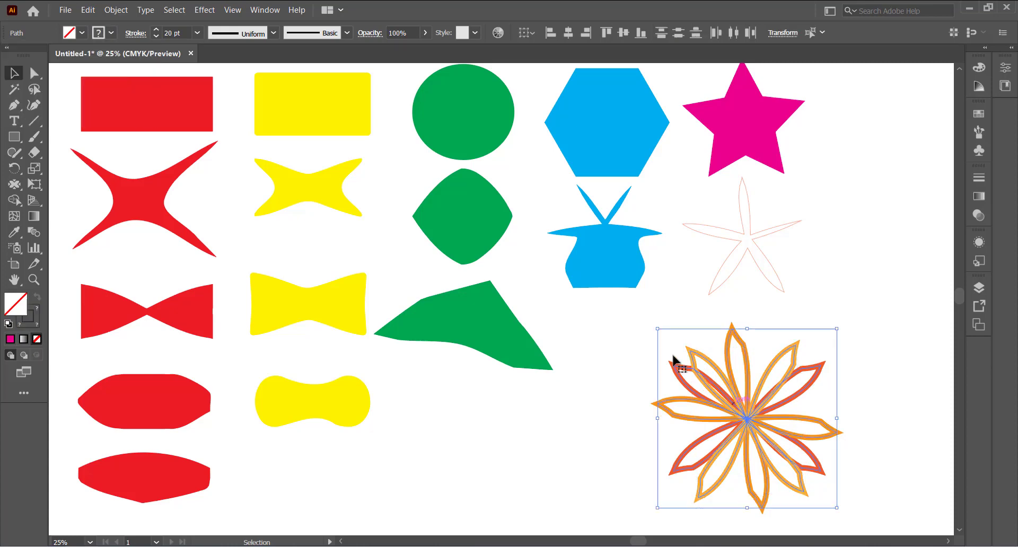
right_click(735, 369)
left_click(763, 205)
left_click_drag(736, 425, 446, 448)
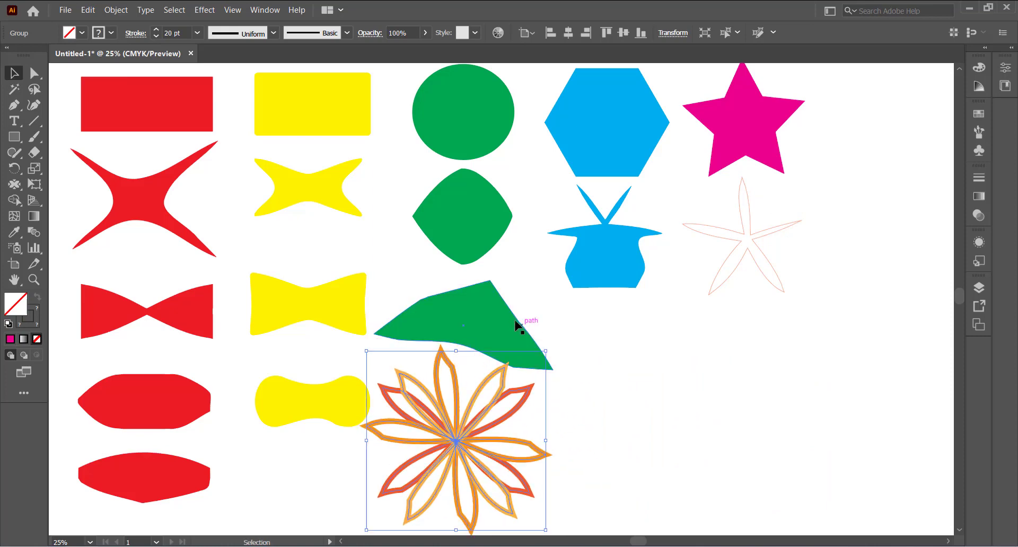
mouse_move(518, 325)
left_mouse_down()
mouse_move(504, 301)
mouse_move(510, 314)
left_mouse_up()
left_click(615, 371)
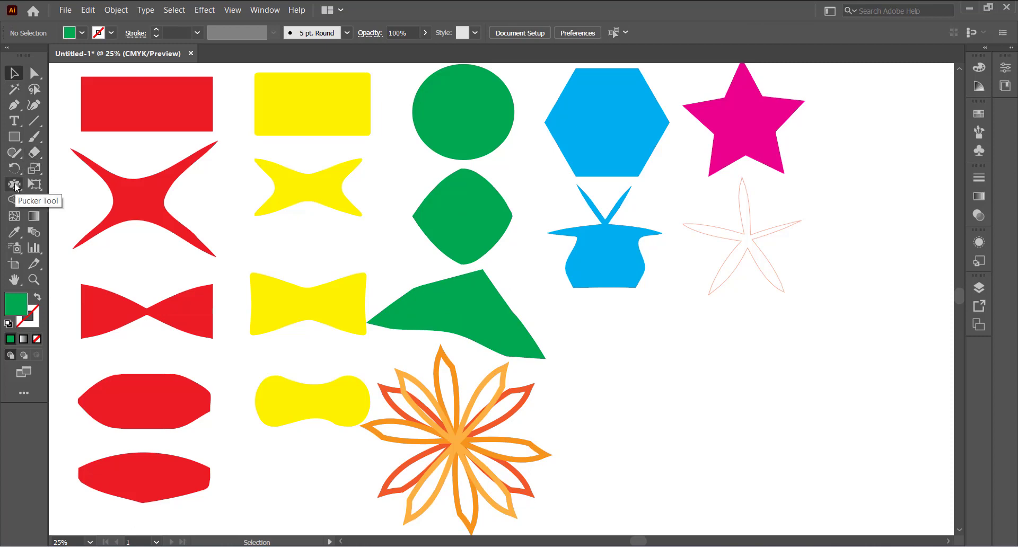
Review the Pucker tool's brush dimensions, angle, intensity, detail and simplify settings, leaving the options unchanged
left_click(15, 185)
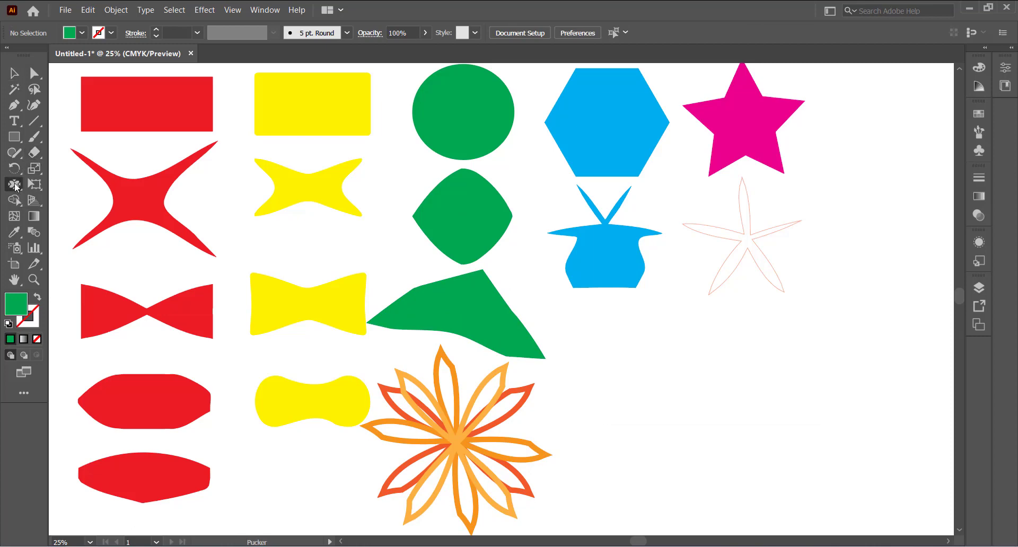
double_click(15, 186)
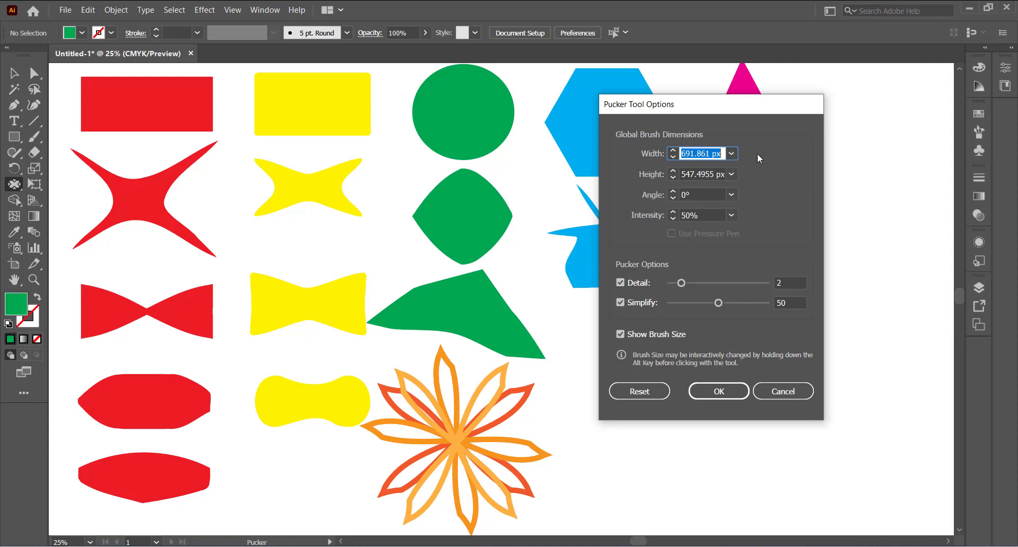
key("Tab")
key("Tab")
key("Tab")
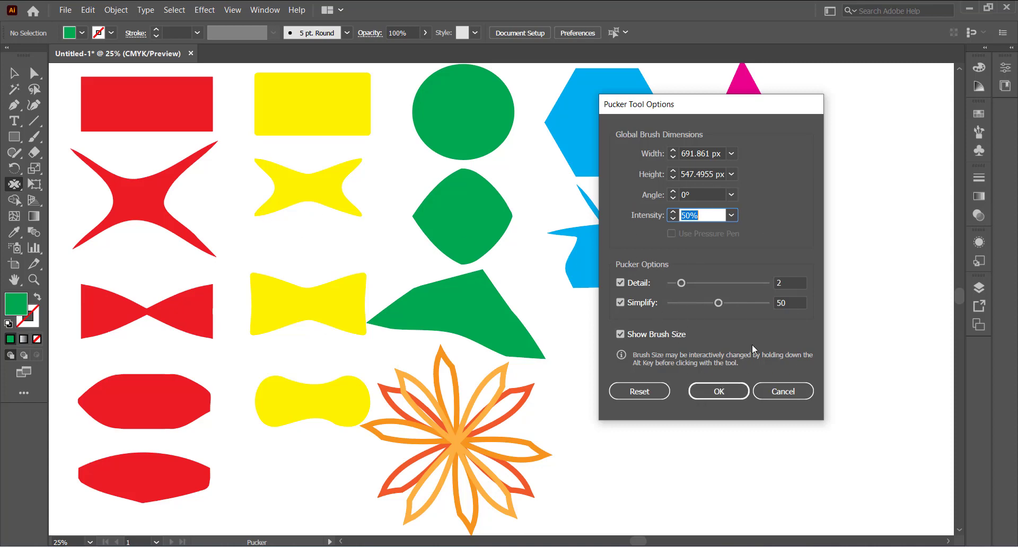
left_click(730, 392)
key("v")
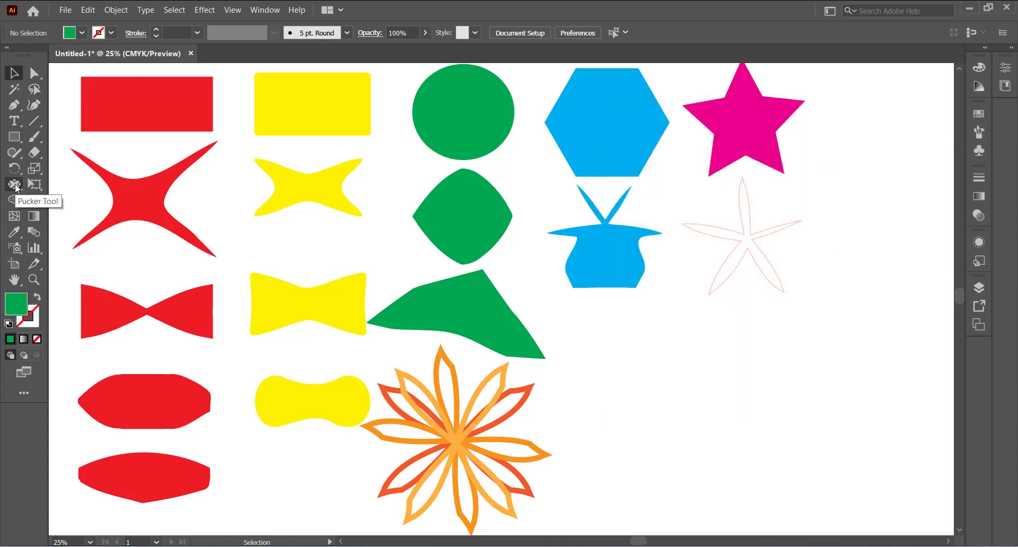
Draw a green-filled rectangle without a stroke in the empty area below the puckered star outline
left_click(204, 10)
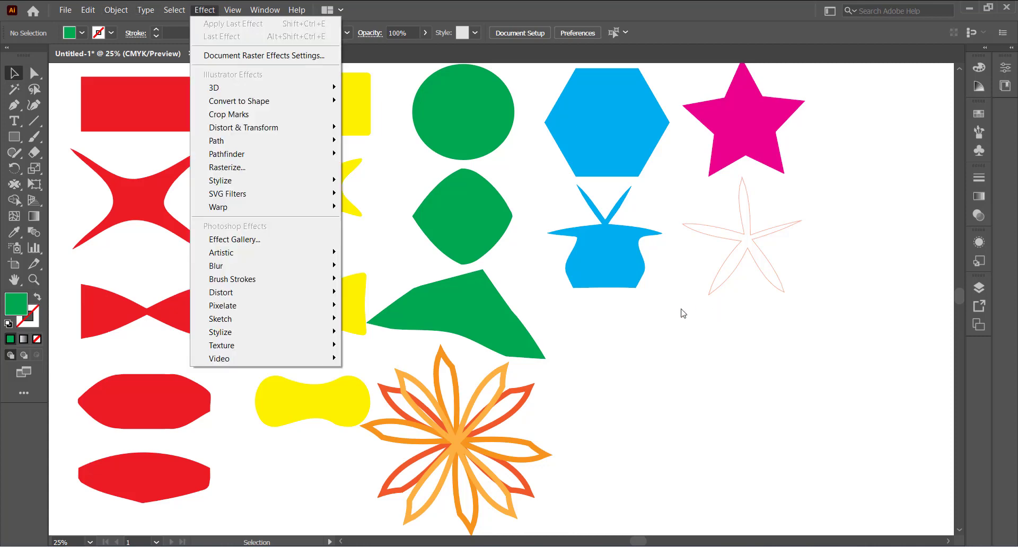
left_click(676, 341)
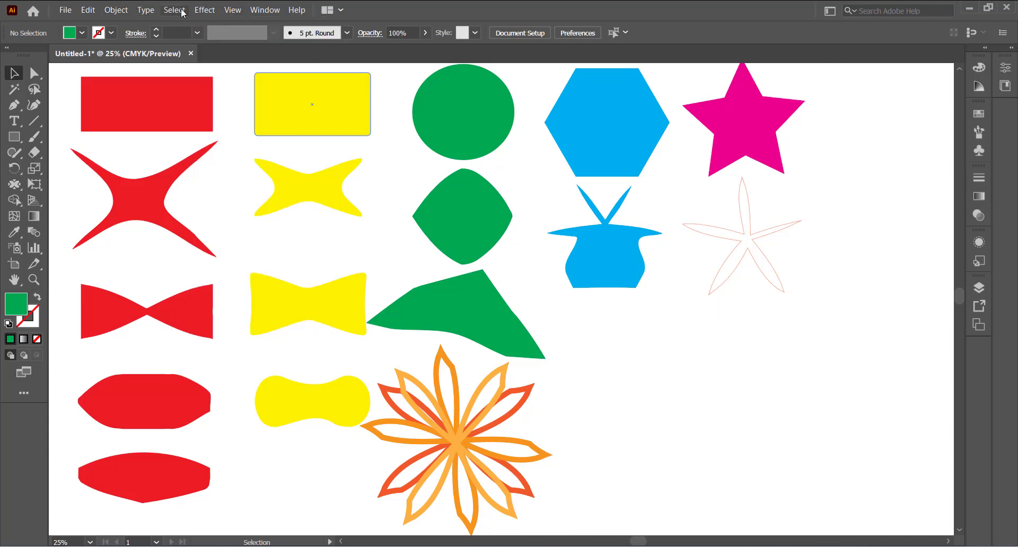
left_click_drag(14, 136, 98, 141)
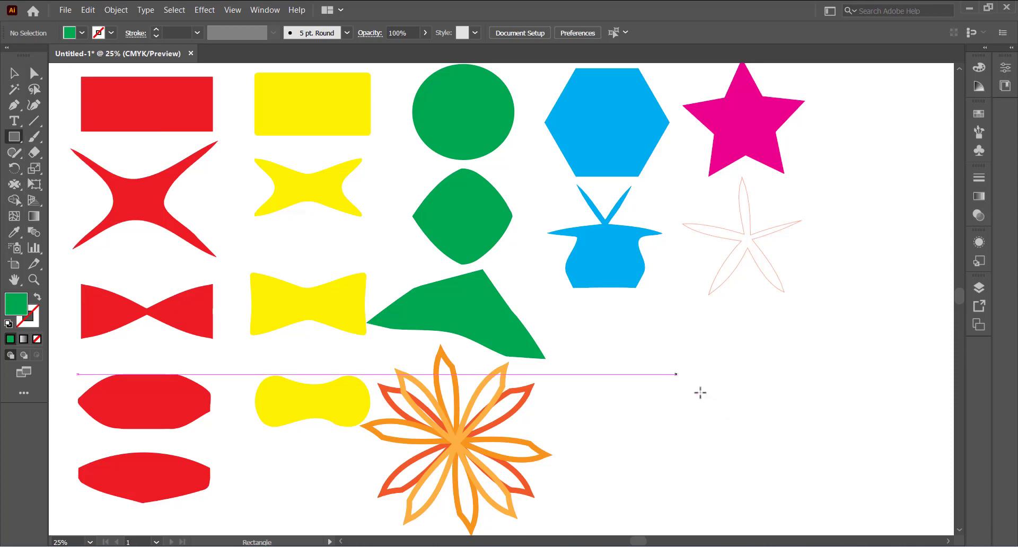
left_click_drag(675, 374, 822, 457)
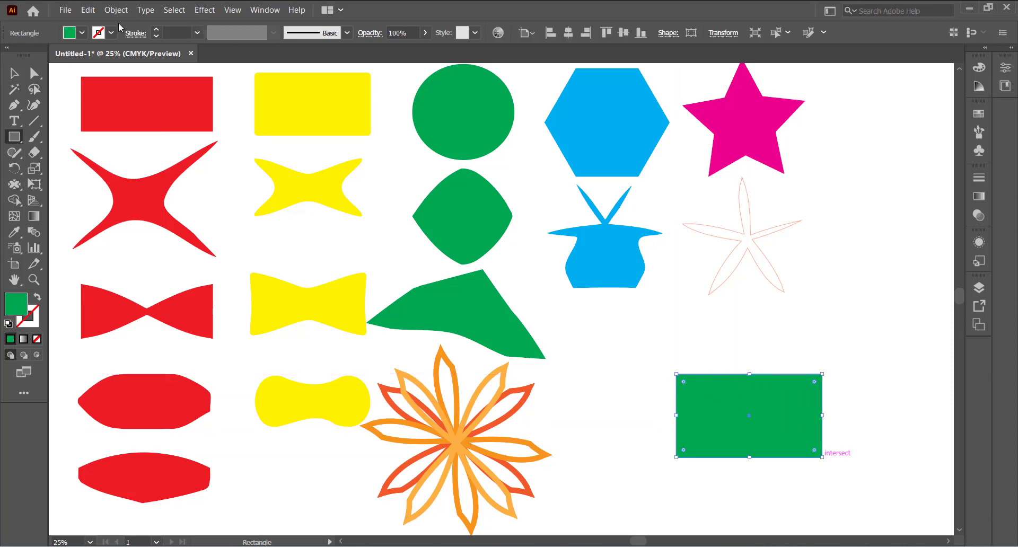
Apply the Pucker & Bloat effect to the new green rectangle, trying a 75% bloat before settling on a pucker of about -103%
left_click(209, 12)
mouse_move(227, 133)
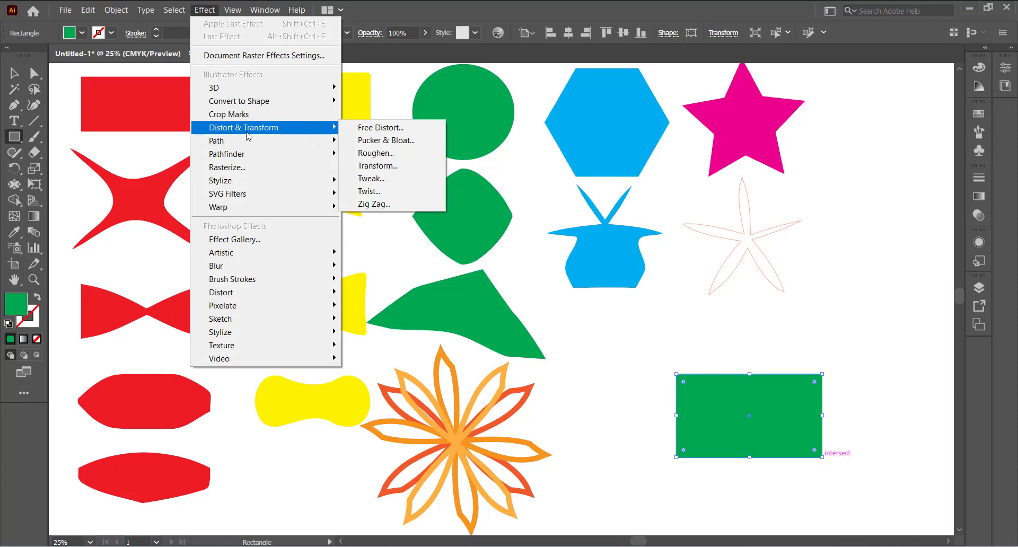
left_click(375, 141)
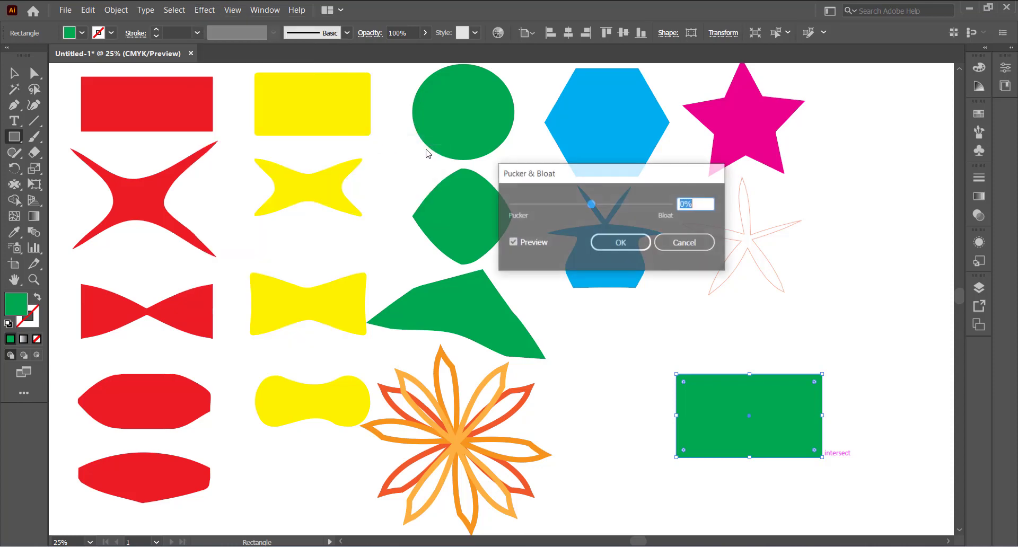
left_click_drag(594, 204, 621, 205)
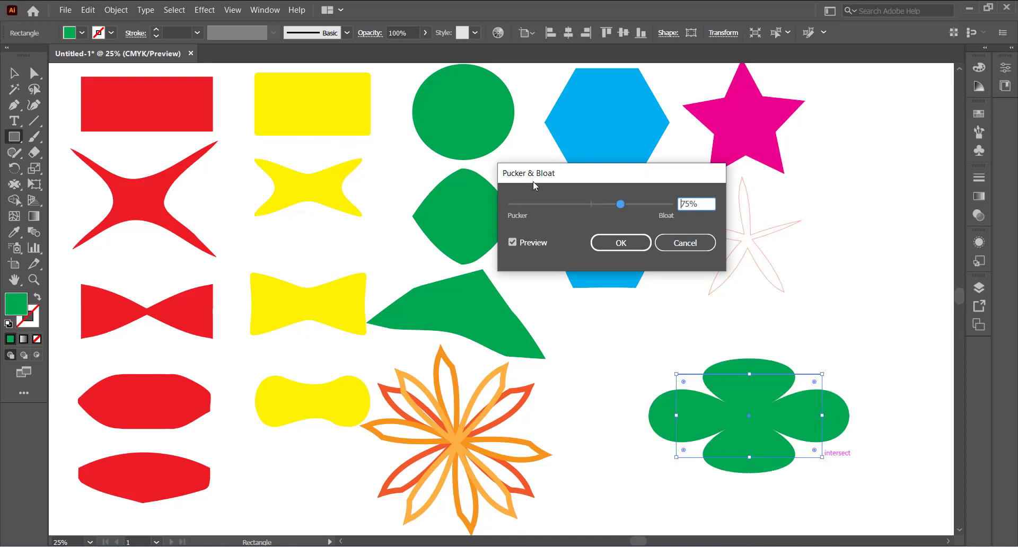
left_click_drag(625, 204, 551, 204)
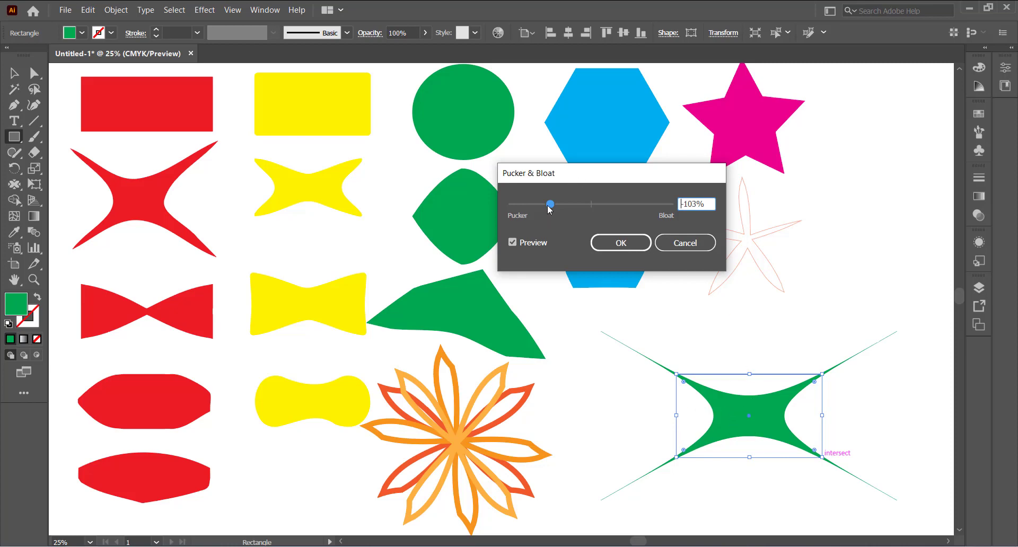
left_click_drag(548, 206, 551, 204)
left_click_drag(551, 204, 551, 203)
left_click(619, 244)
key("v")
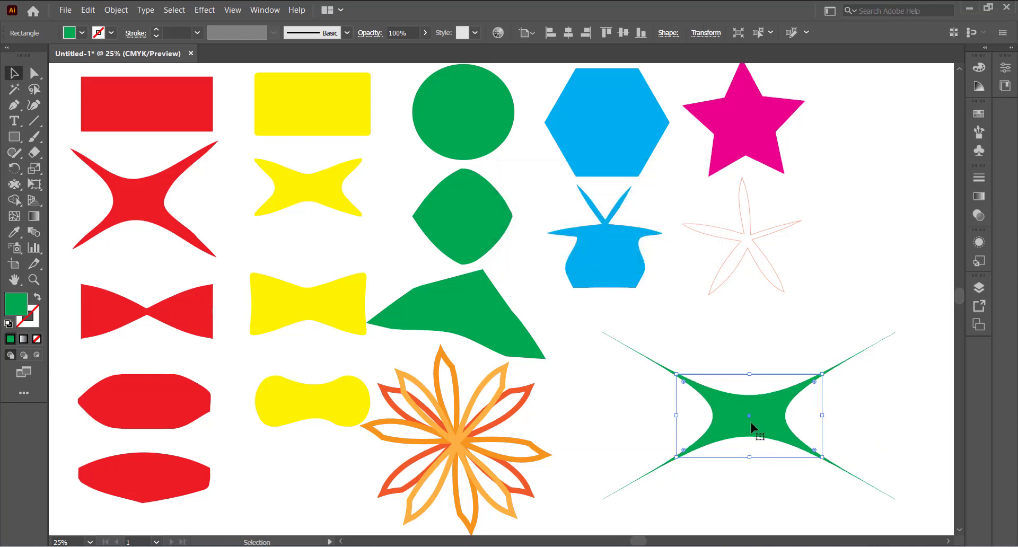
Duplicate the puckered green rectangle, rotate and centre the copy over the original, and fill it with yellow-green
left_click_drag(753, 424, 756, 444)
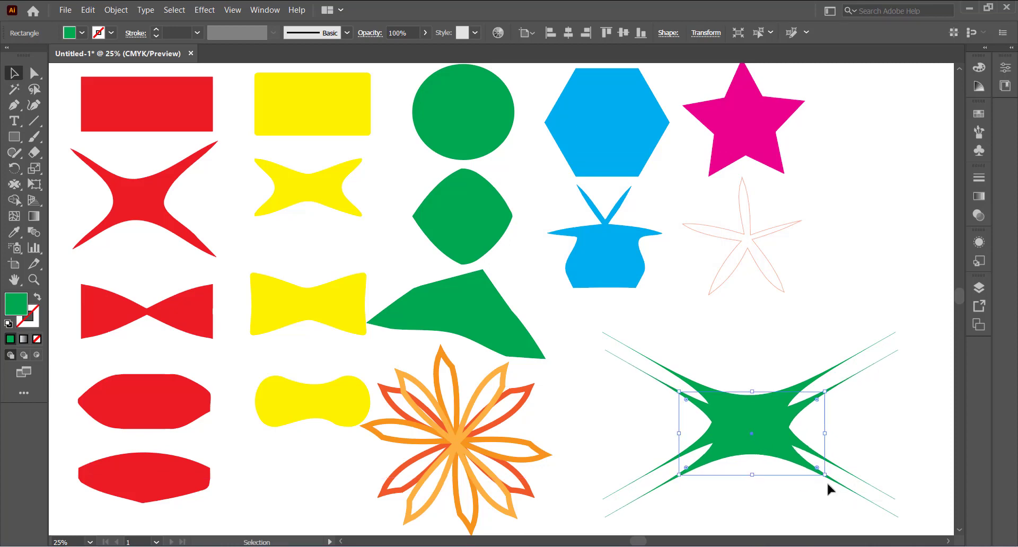
left_click_drag(826, 481, 779, 496)
left_click(82, 33)
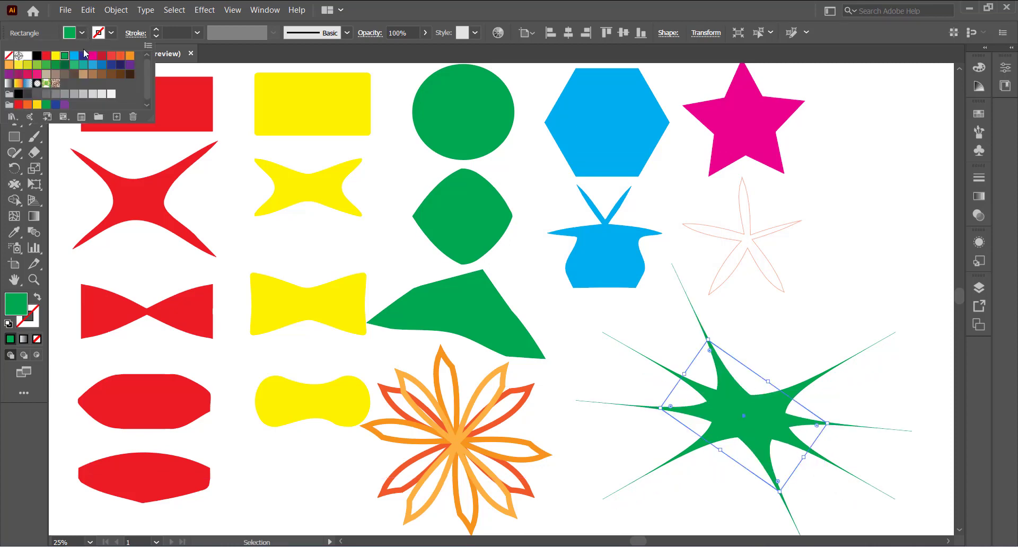
left_click(28, 64)
left_click(822, 345)
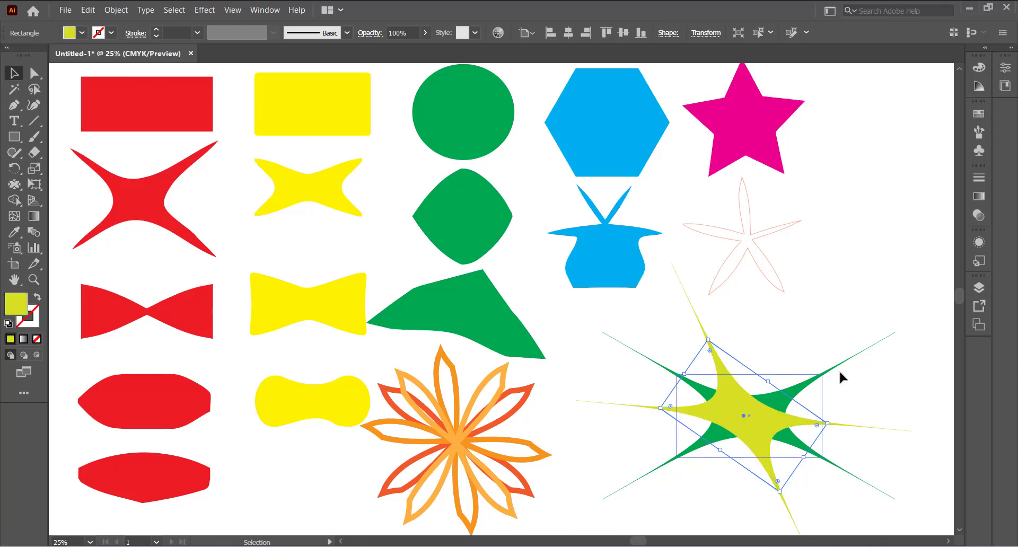
left_click(817, 392)
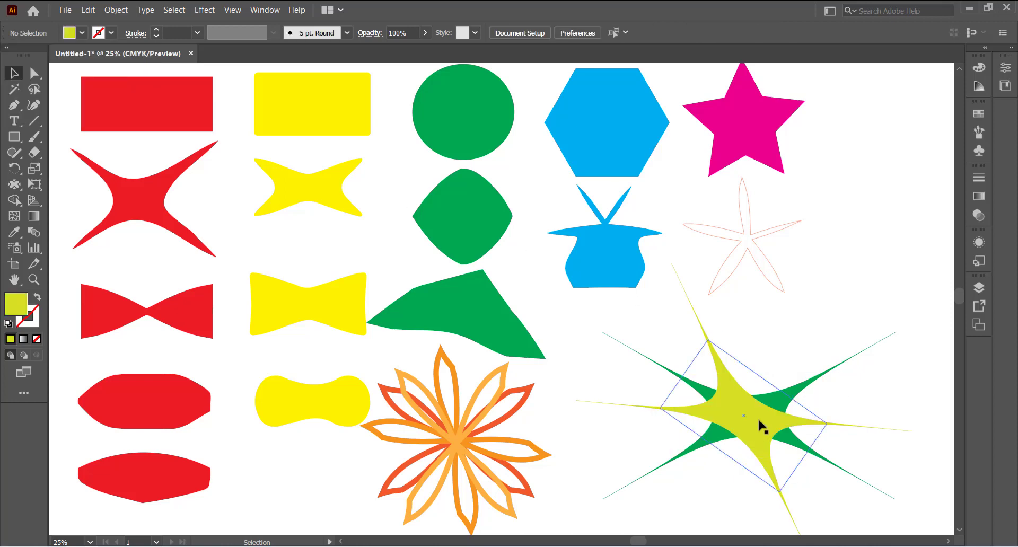
Add two more rotated copies of the puckered shape in lighter green and yellow, group the whole burst, and deselect it
left_click_drag(762, 426, 757, 448)
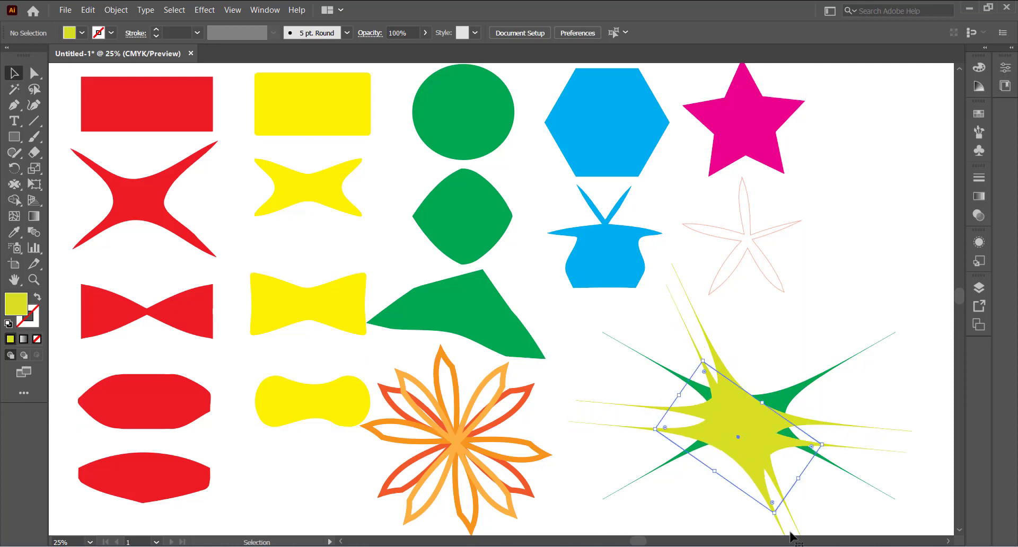
left_click_drag(775, 520, 760, 412)
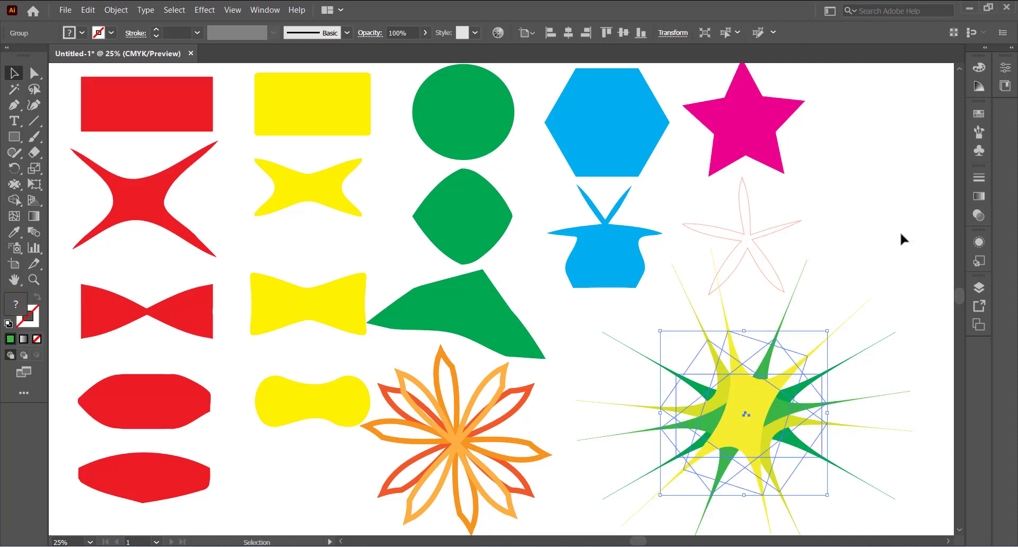
left_click(899, 237)
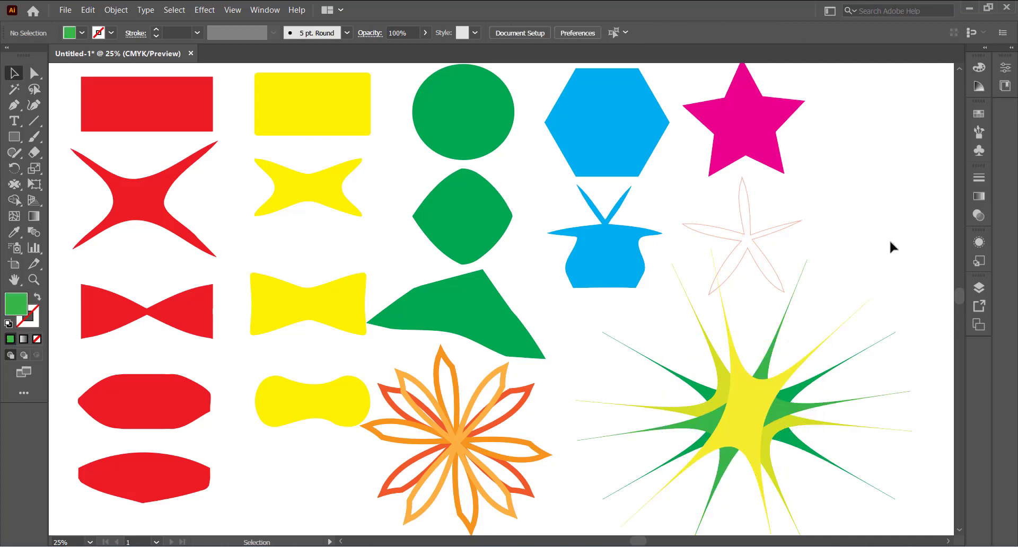